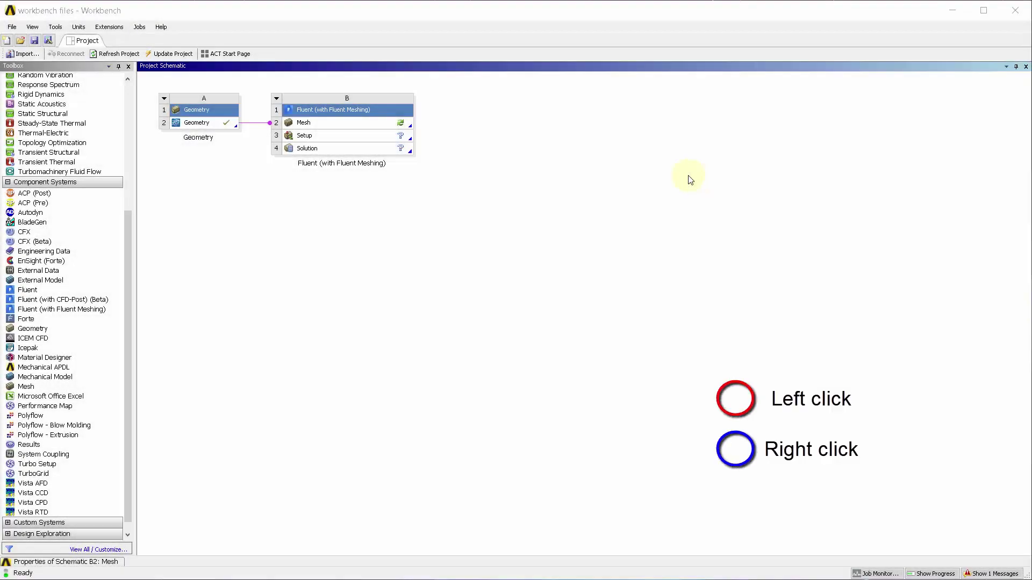
Step: Show the Mesh cell B2 properties: Watertight Geometry workflow, 4 processors, units in m
left_click(275, 97)
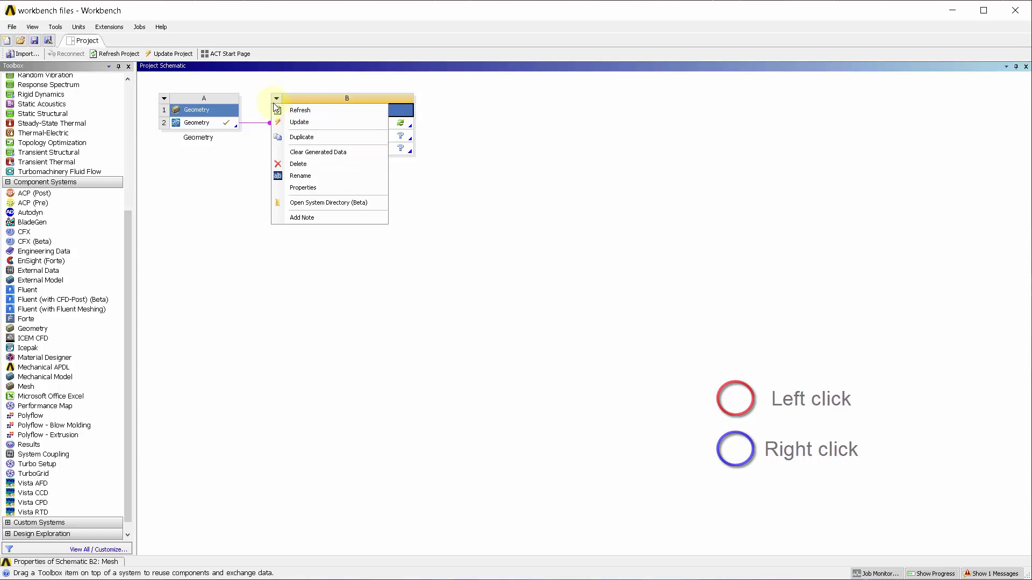
left_click(318, 187)
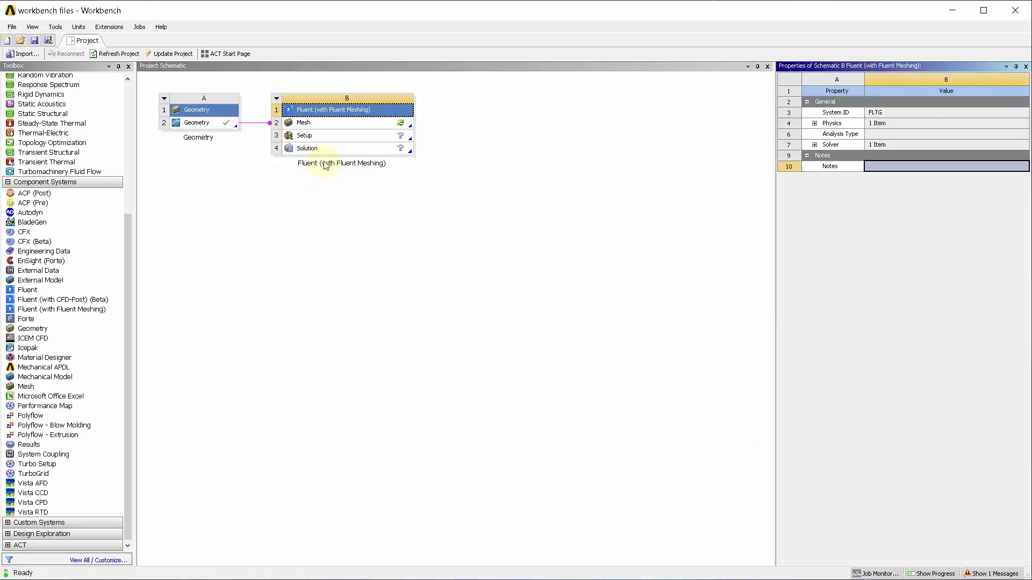
left_click(325, 127)
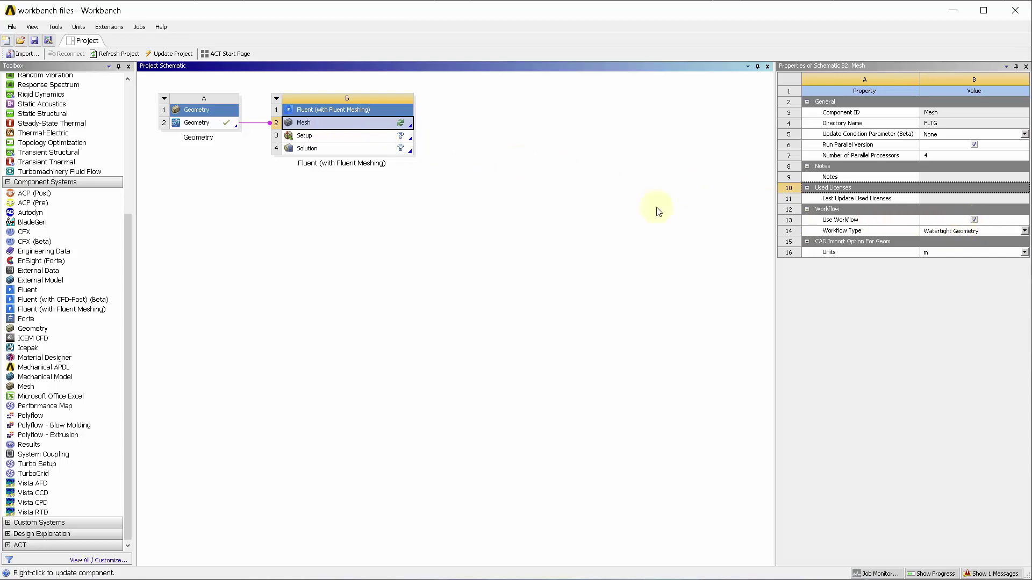
Step: Launch Fluent Meshing from Mesh cell B2 and import the rectangular duct enclosure geometry
right_click(316, 126)
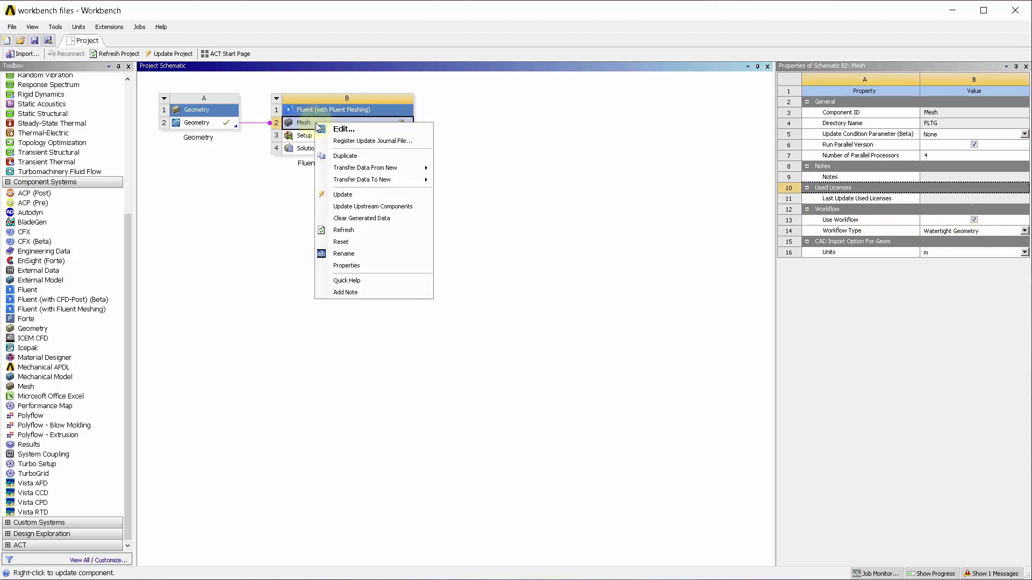
left_click(329, 129)
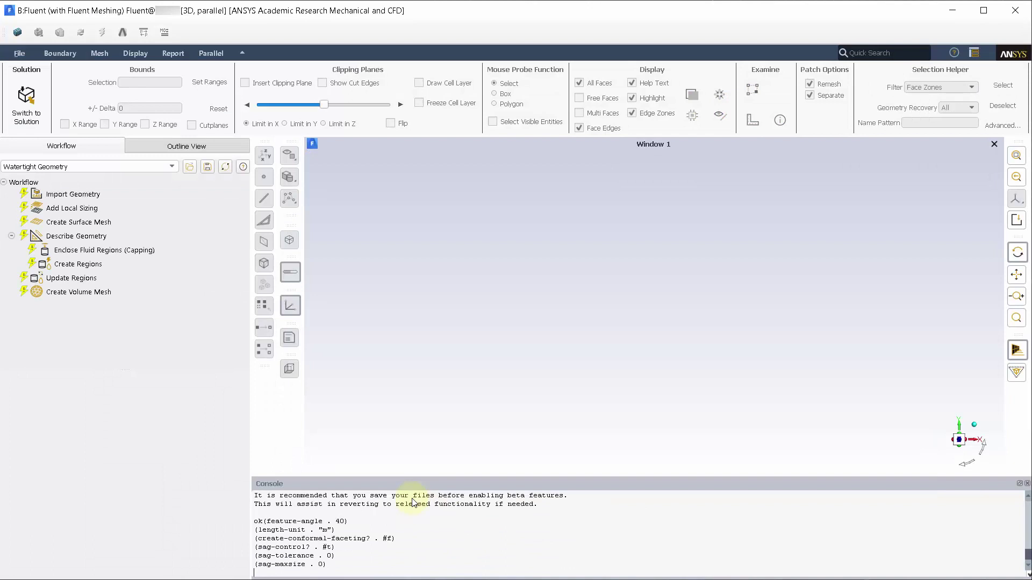
left_click(72, 194)
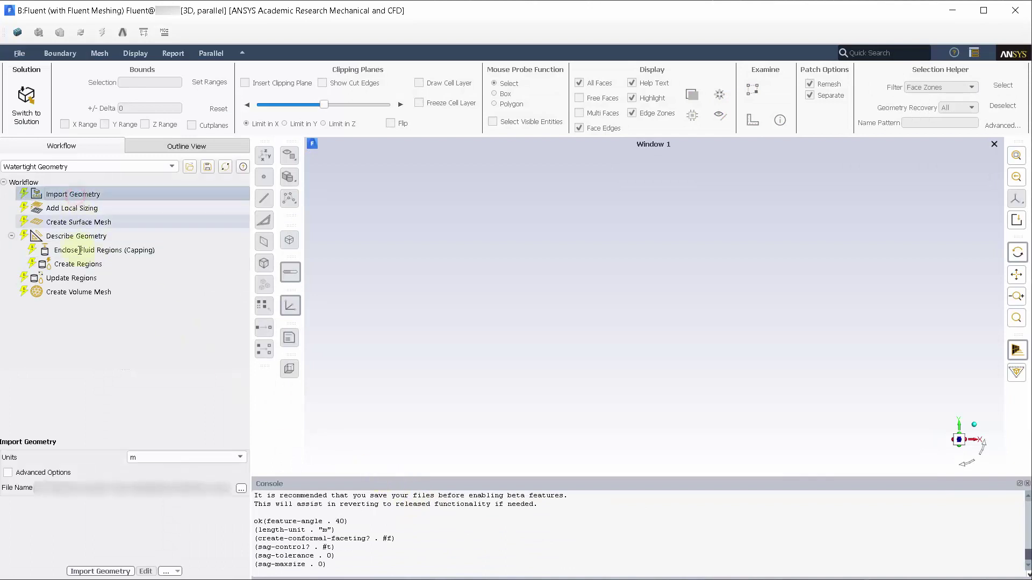
left_click(73, 570)
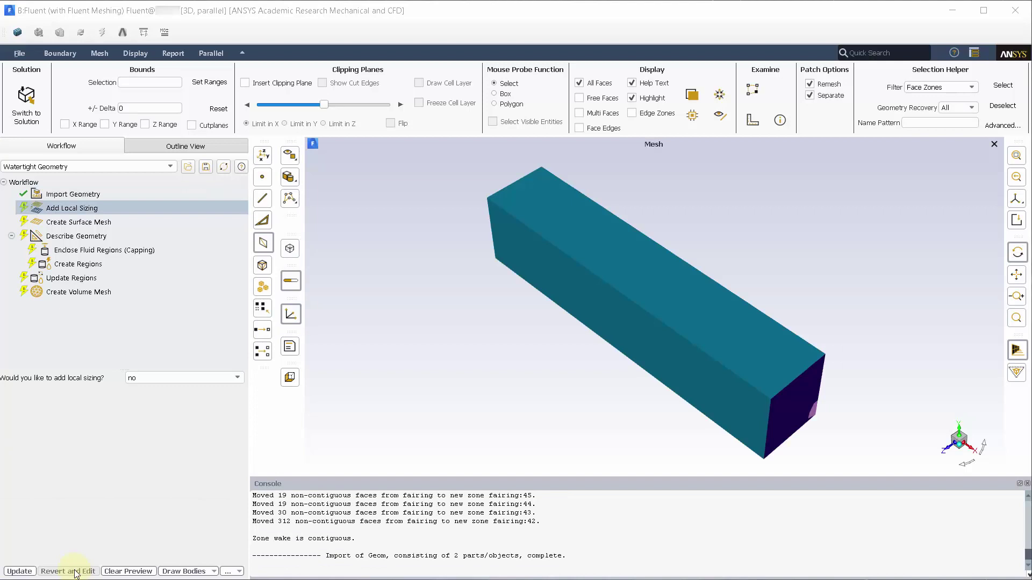
Step: Enable local sizing and set a Body Of Influence control with target mesh size 96
left_click(155, 379)
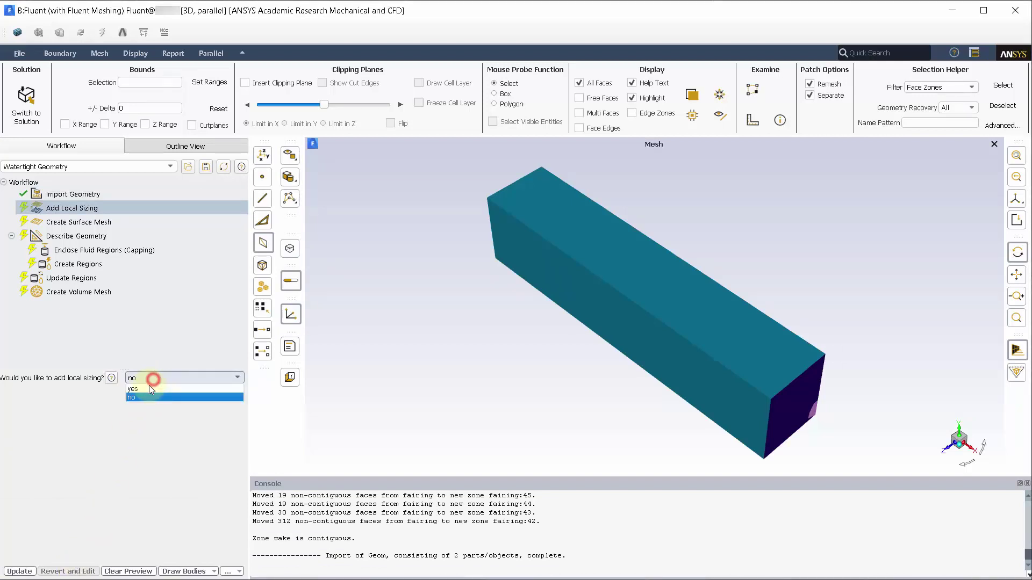
left_click(148, 394)
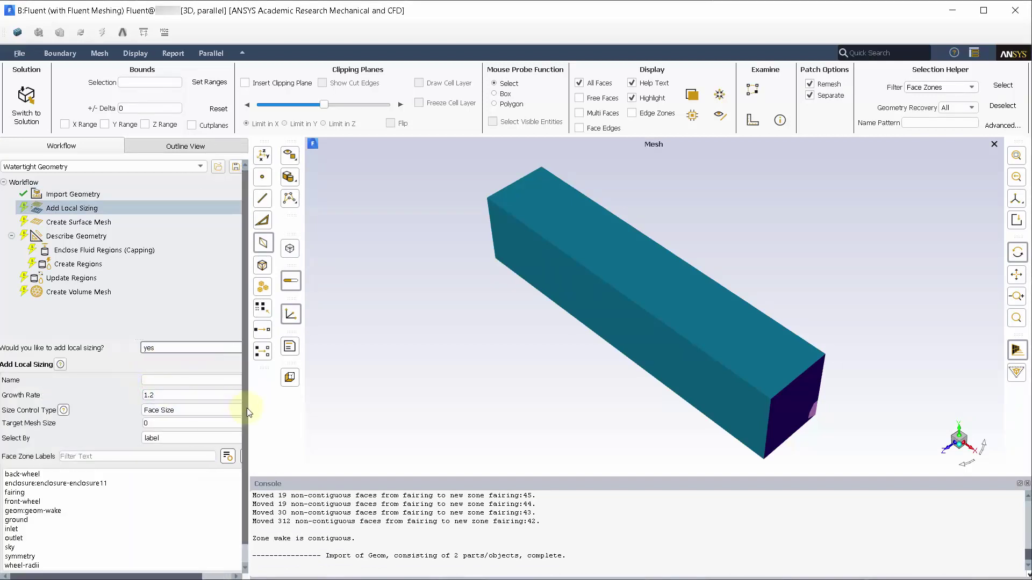
left_click_drag(248, 411, 289, 409)
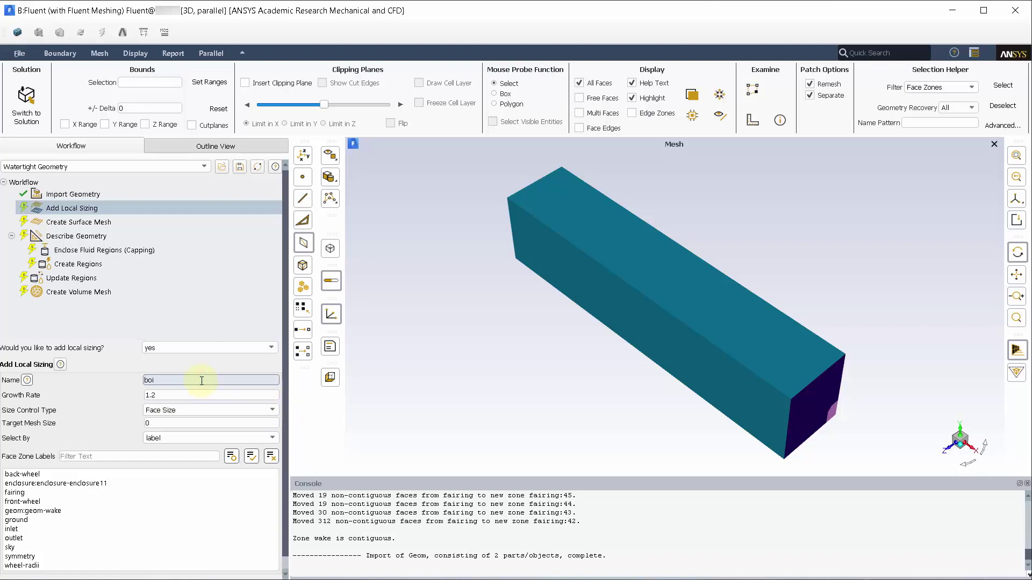
left_click(190, 410)
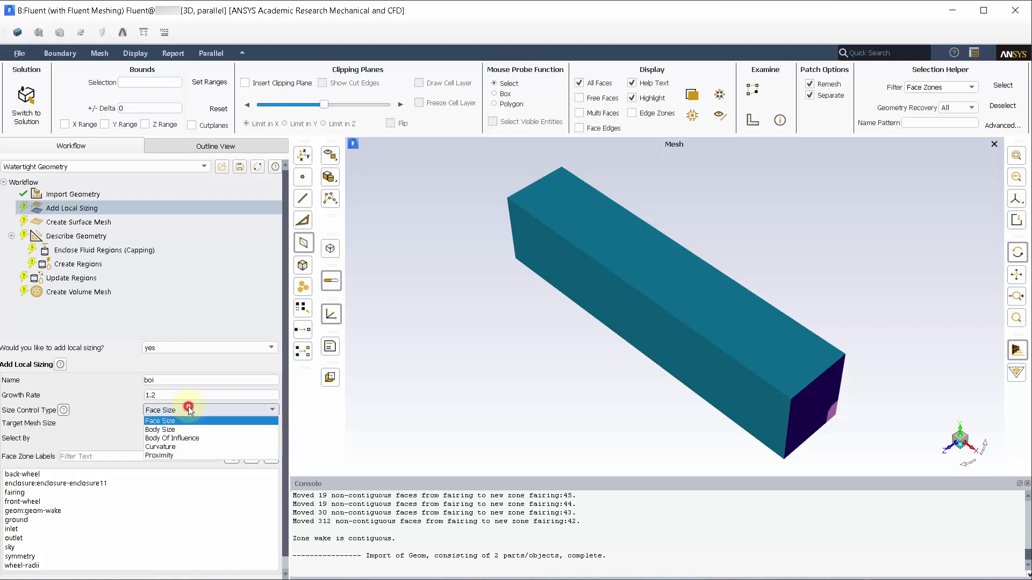
left_click(184, 438)
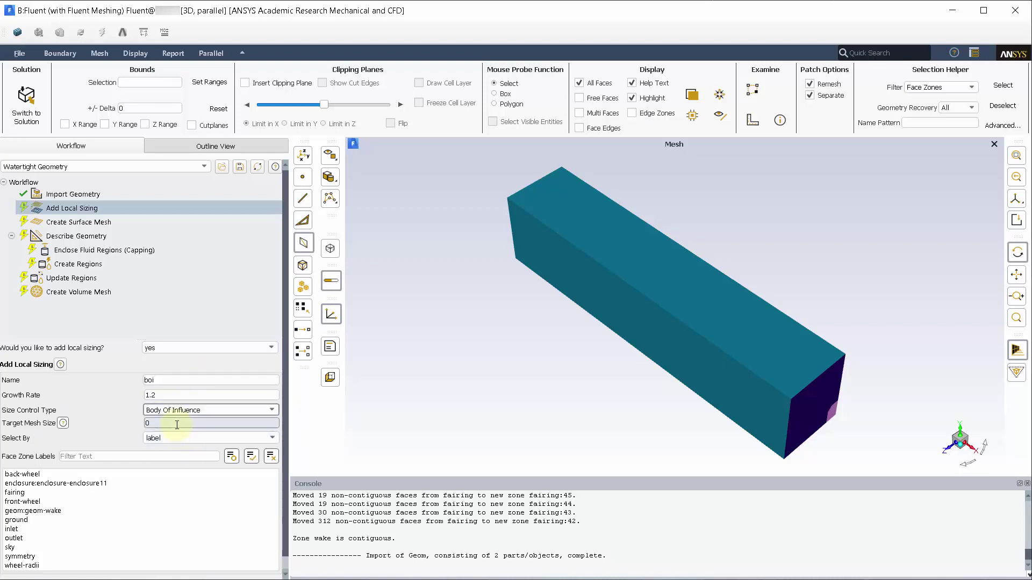
left_click(176, 425)
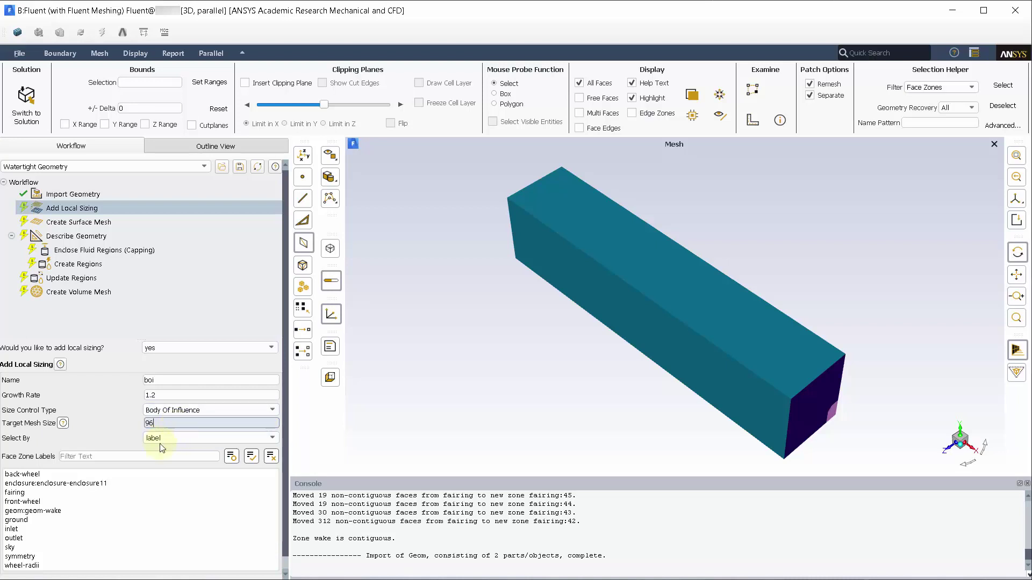
Step: Add the 'boi' sizing on geom:geom-wake and start naming a second sizing 'fairing-wheel'
left_click(54, 510)
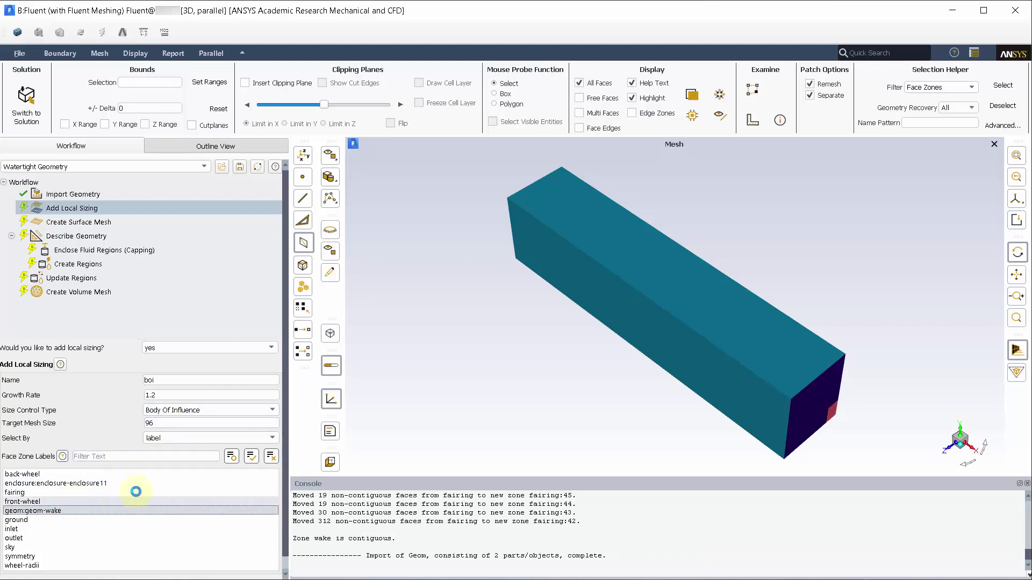
scroll(136, 492, "down", 1)
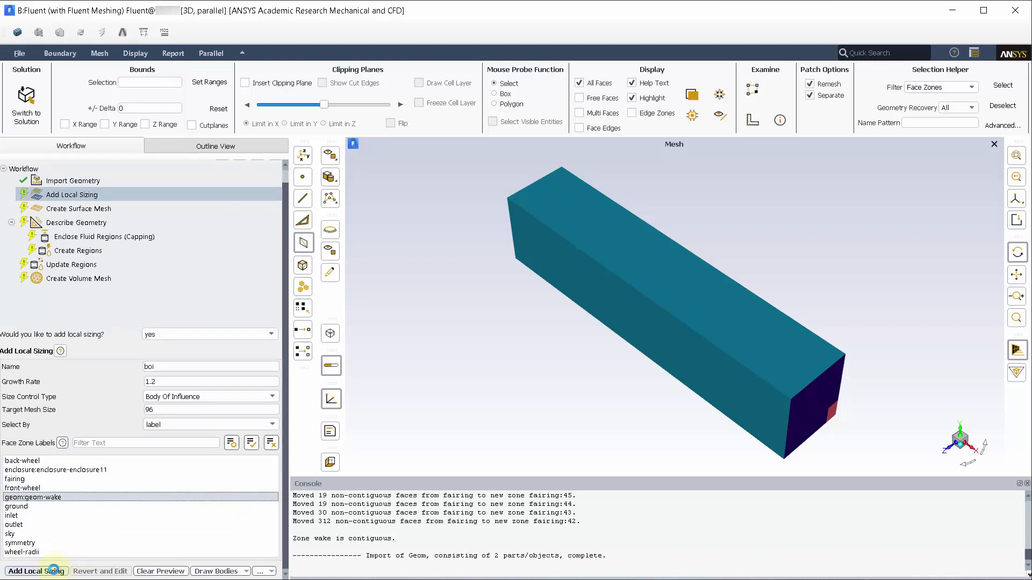
left_click(53, 569)
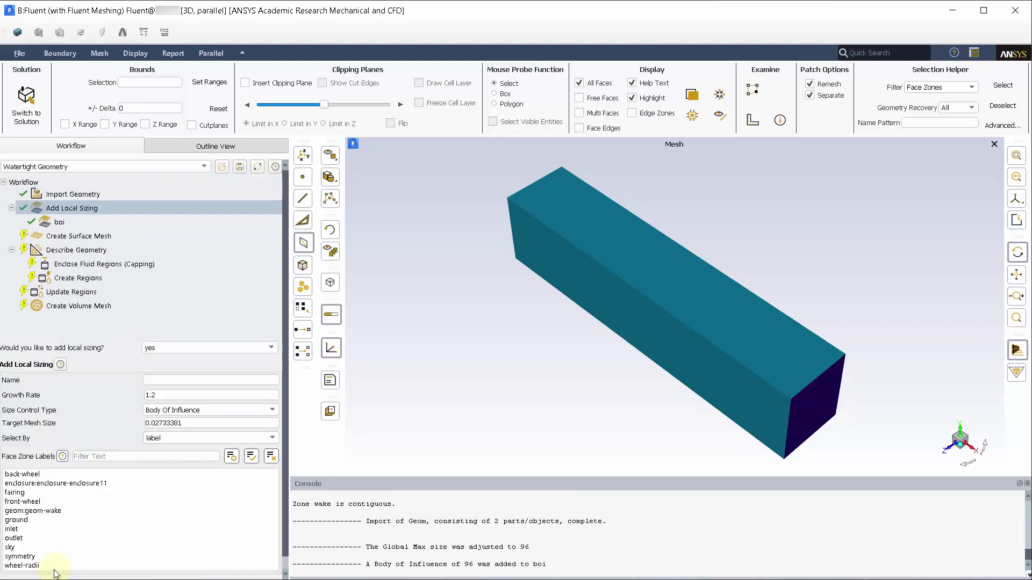
left_click(194, 380)
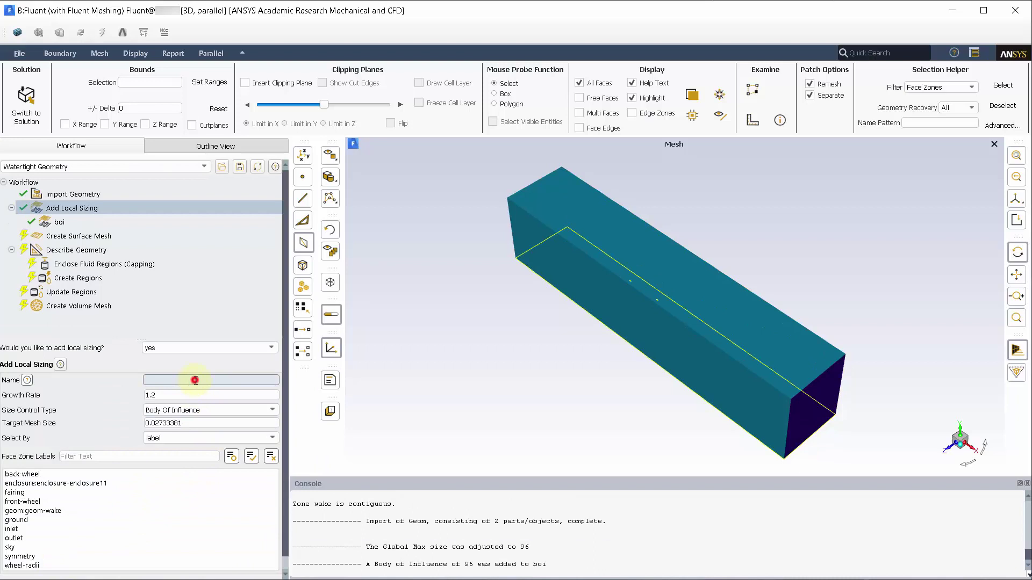
type("fairing-wheel")
Step: Add 'fairing-wheel' as a Curvature sizing (min 3, max 48) on the fairing and front-wheel zones
left_click(177, 410)
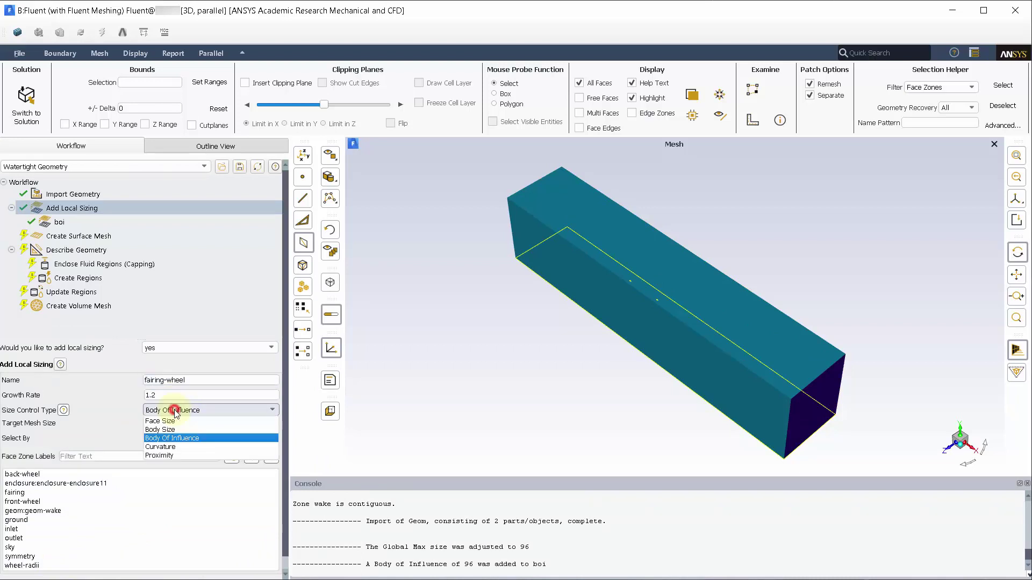
left_click(172, 447)
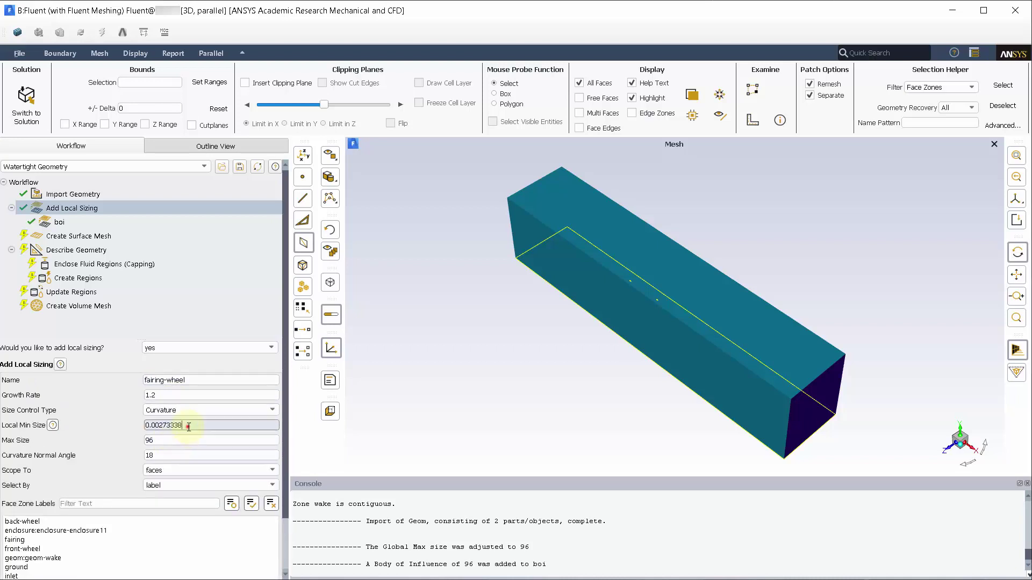
double_click(185, 424)
type("3")
key("Tab")
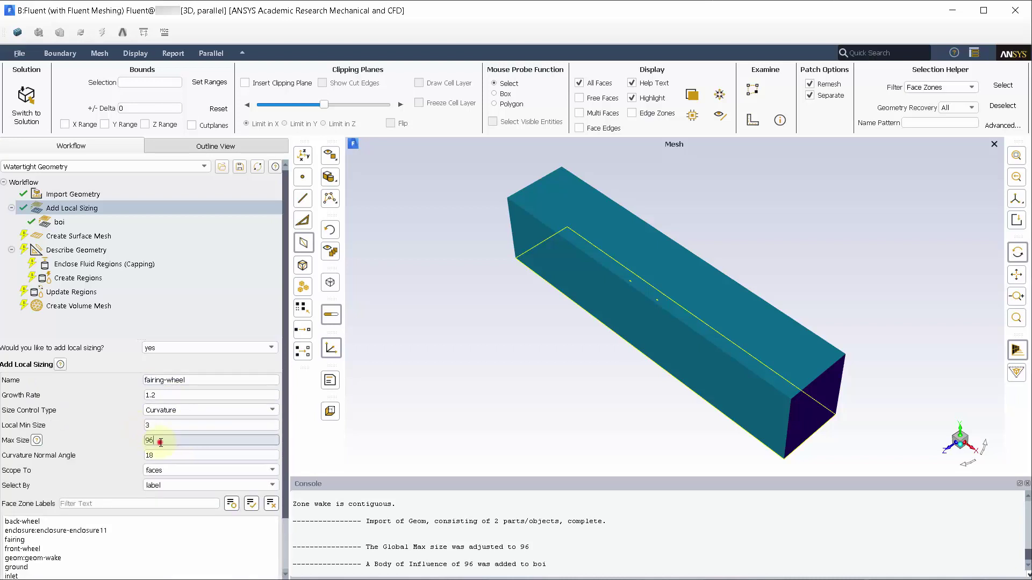
type("48")
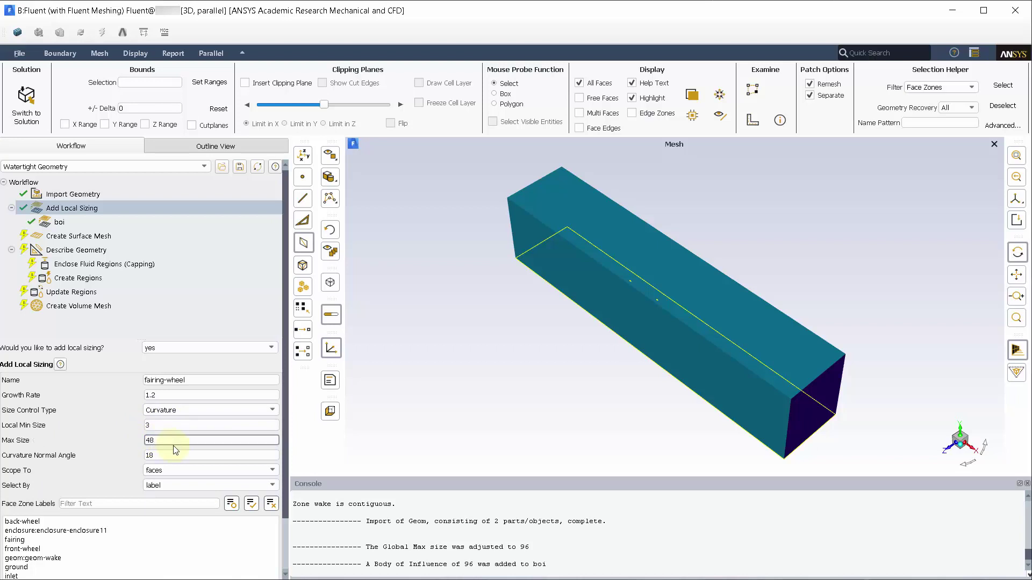
scroll(171, 444, "down", 2)
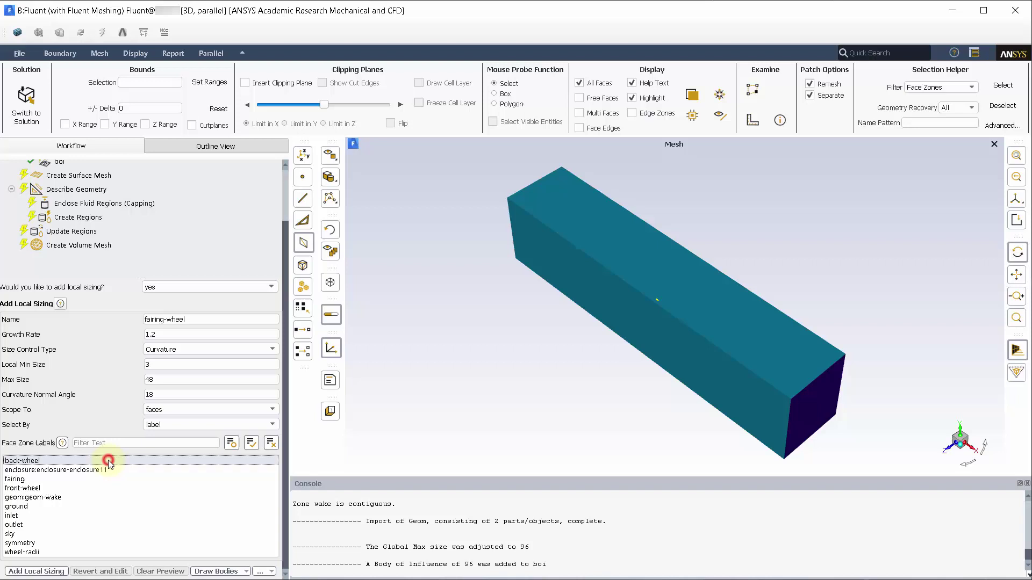
left_click(72, 479)
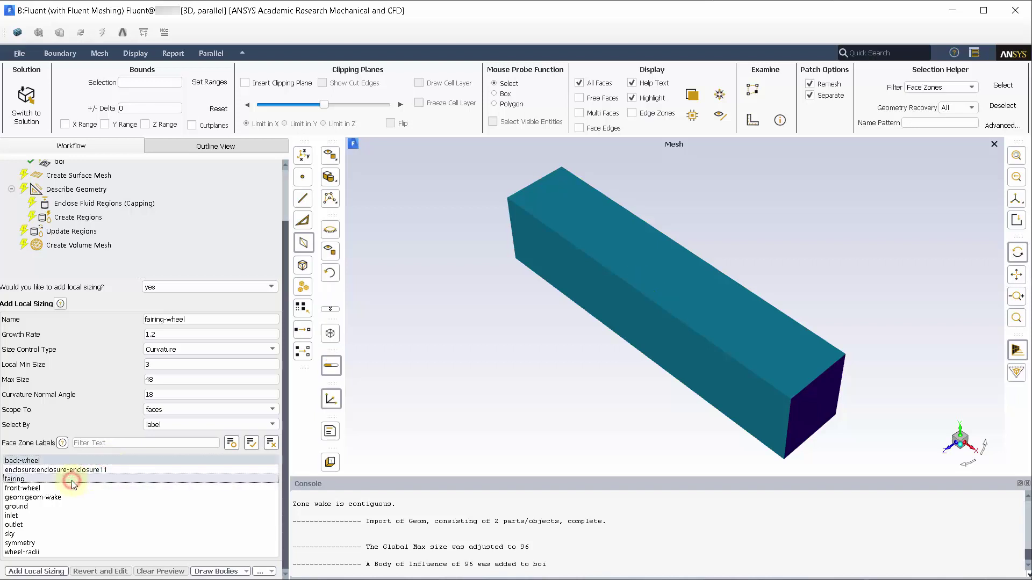
left_click(61, 488)
left_click(40, 572)
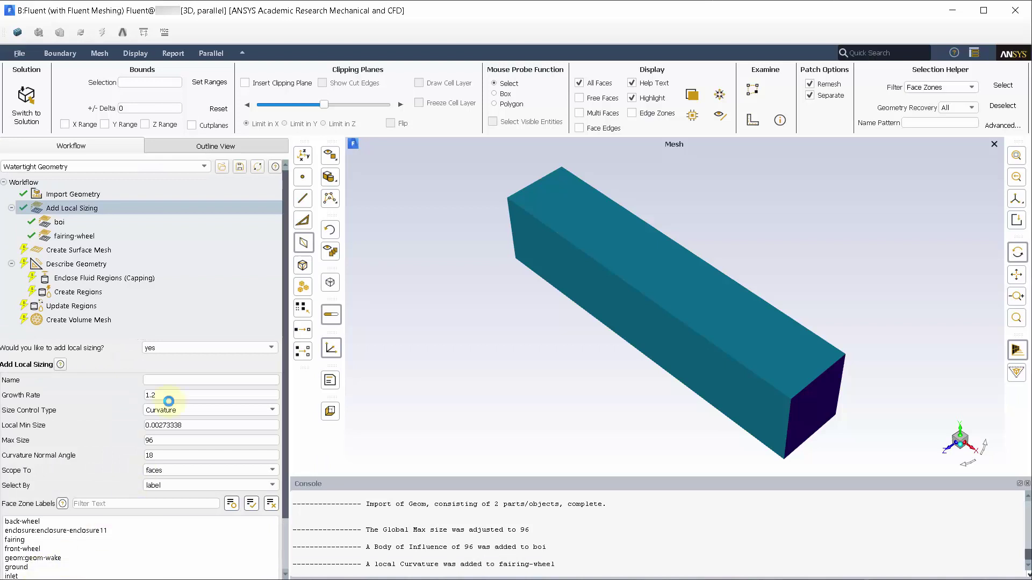
Step: Add a 'wheel-radii' Face Size sizing of 0.7 on the wheel-radii zone
type("wheel-radii")
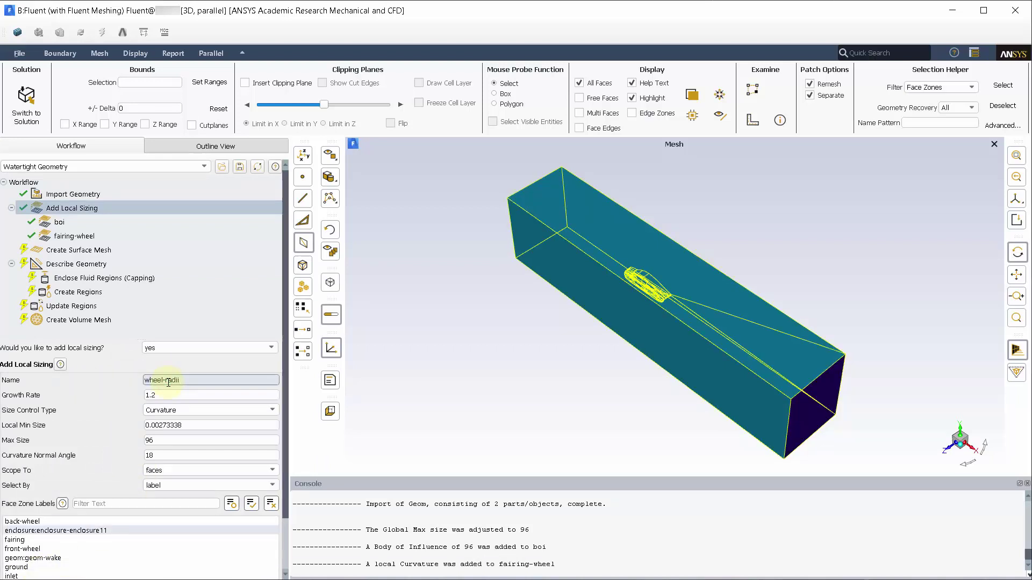
left_click(173, 410)
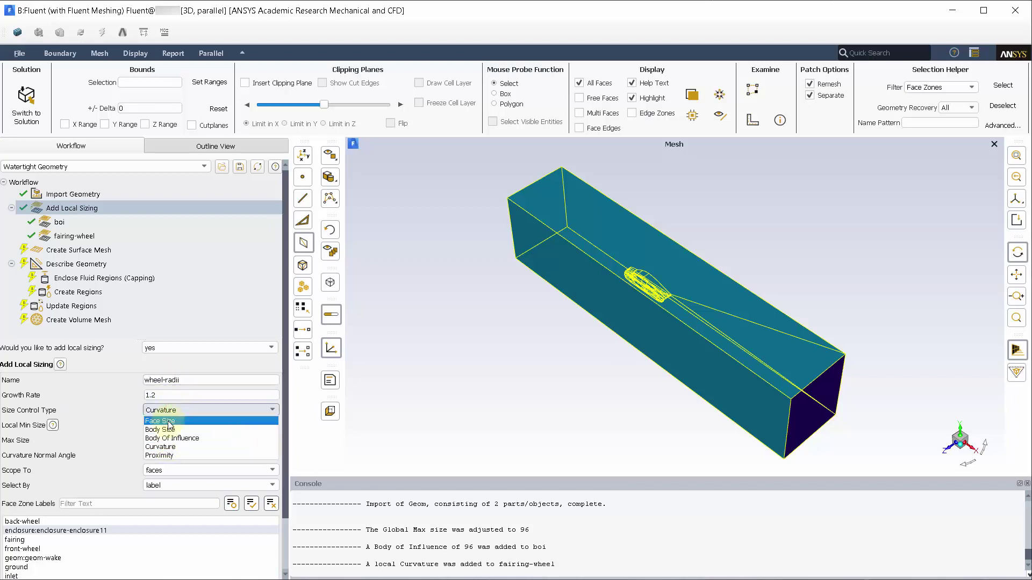
left_click(169, 421)
left_click_drag(186, 423, 142, 428)
type("0.7")
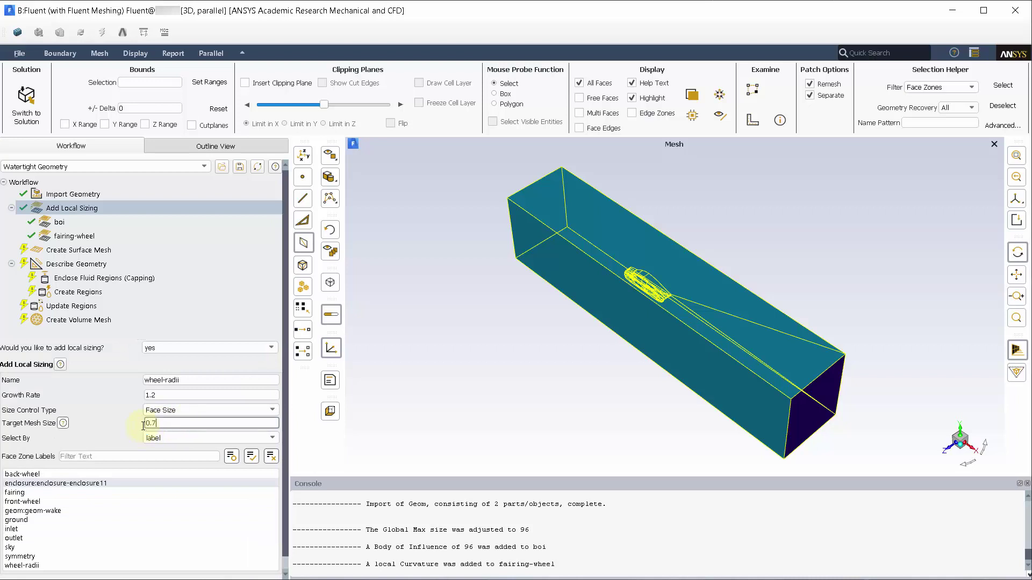
left_click(26, 565)
scroll(98, 406, "down", 1)
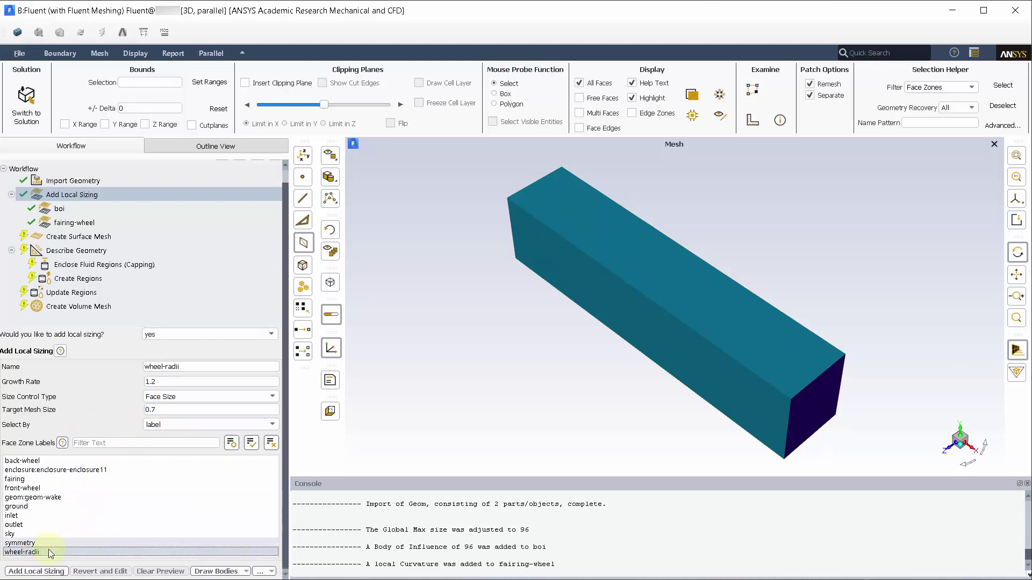
left_click(35, 569)
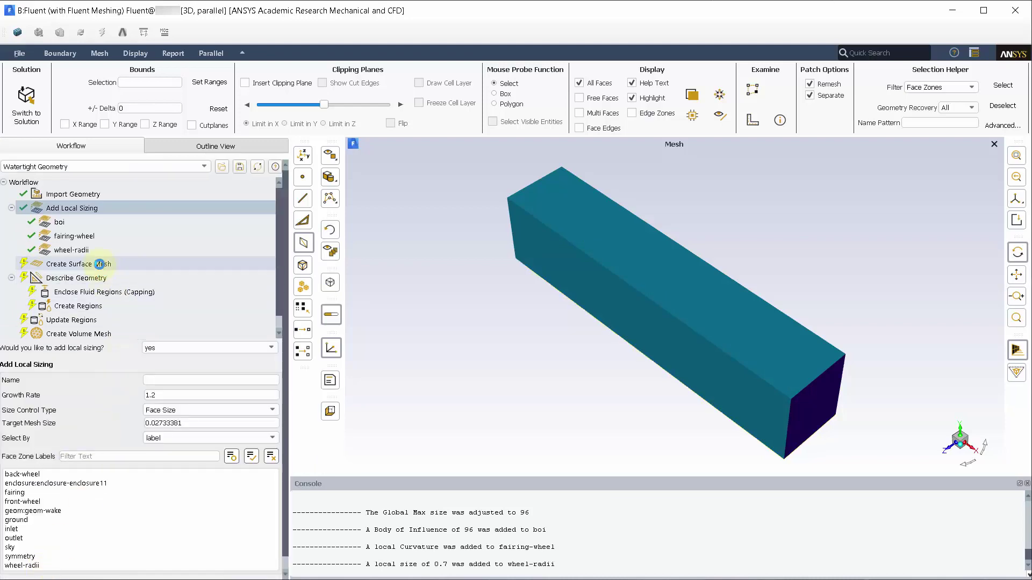
Step: Set the surface mesh to Curvature size functions with min 3, max 384, normal angle 10°
left_click(100, 263)
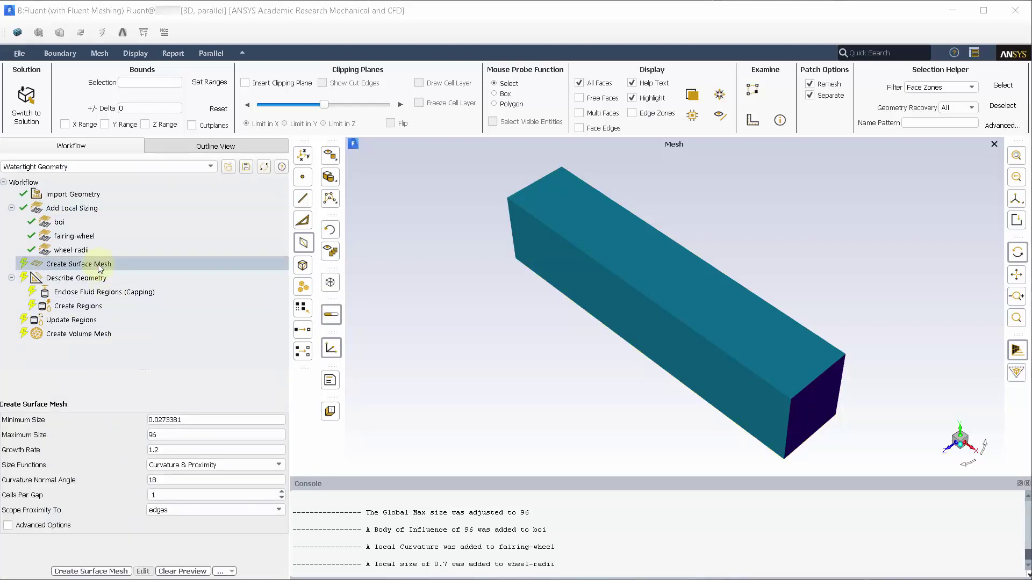
left_click(171, 465)
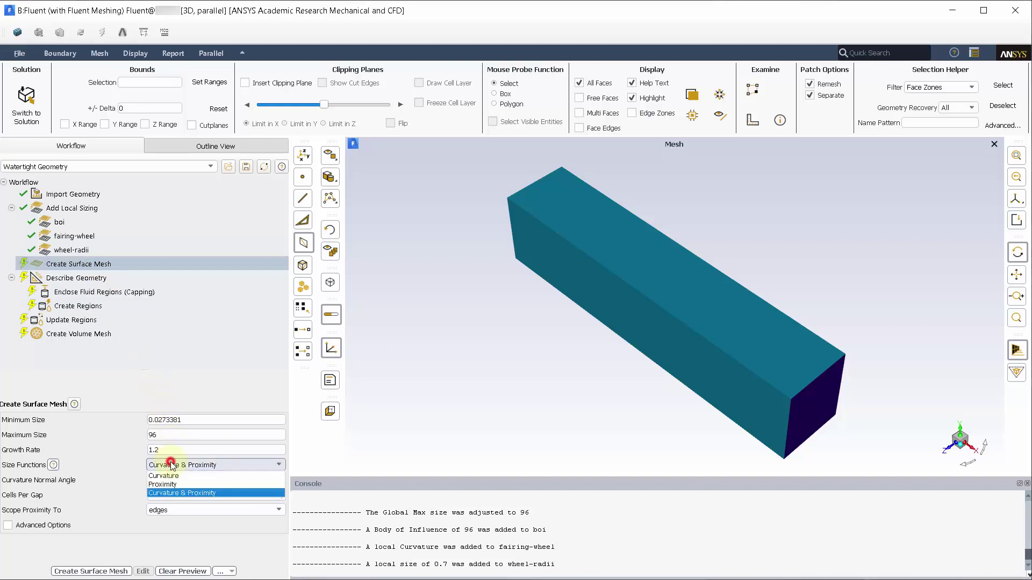
left_click(171, 476)
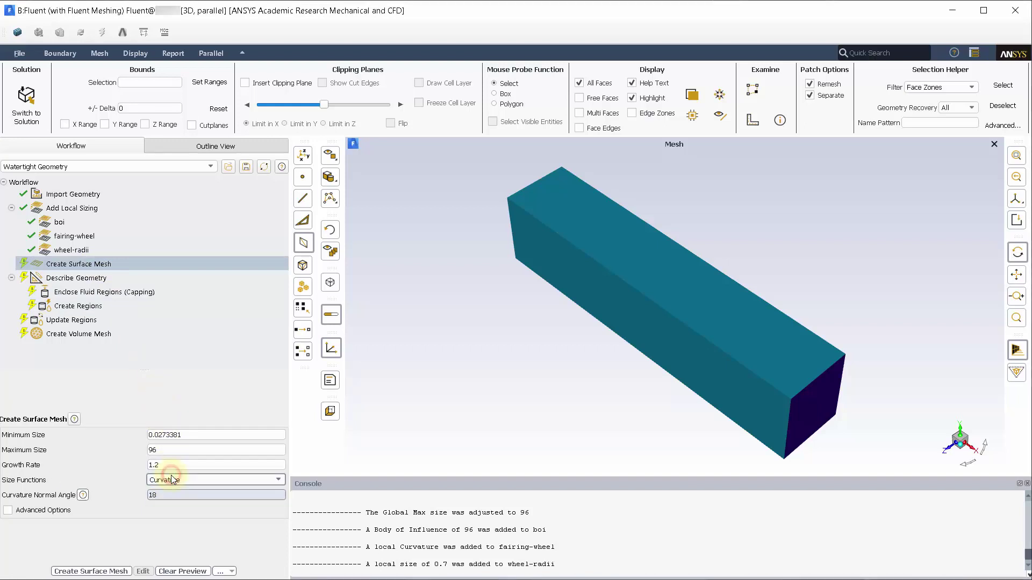
left_click_drag(186, 435, 142, 433)
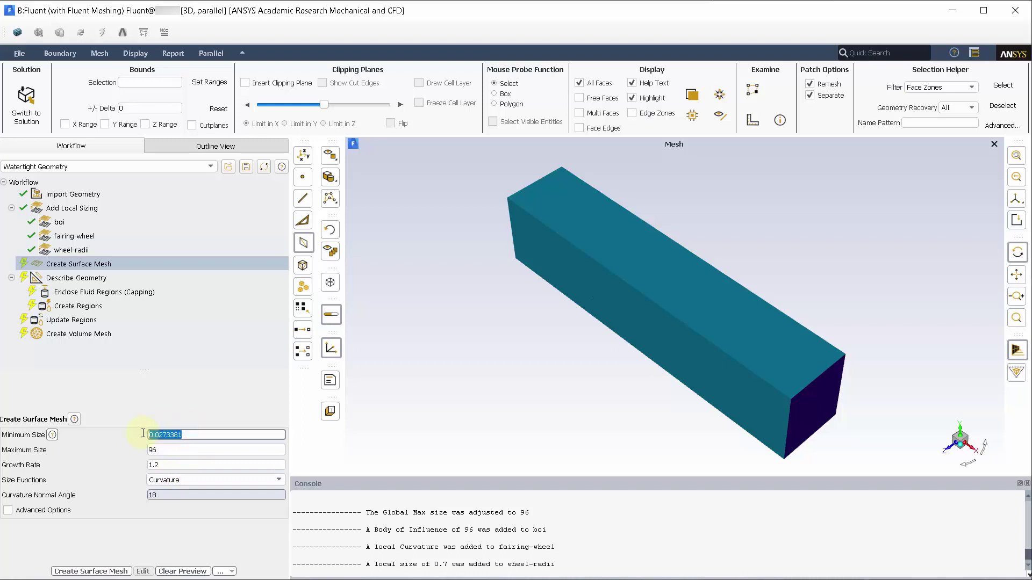
type("3")
double_click(143, 447)
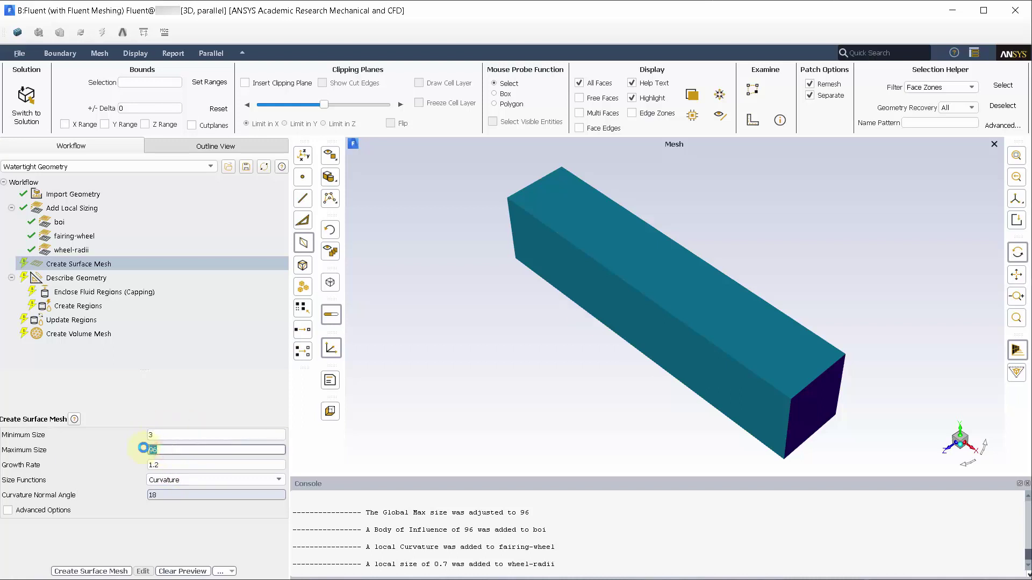
type("3")
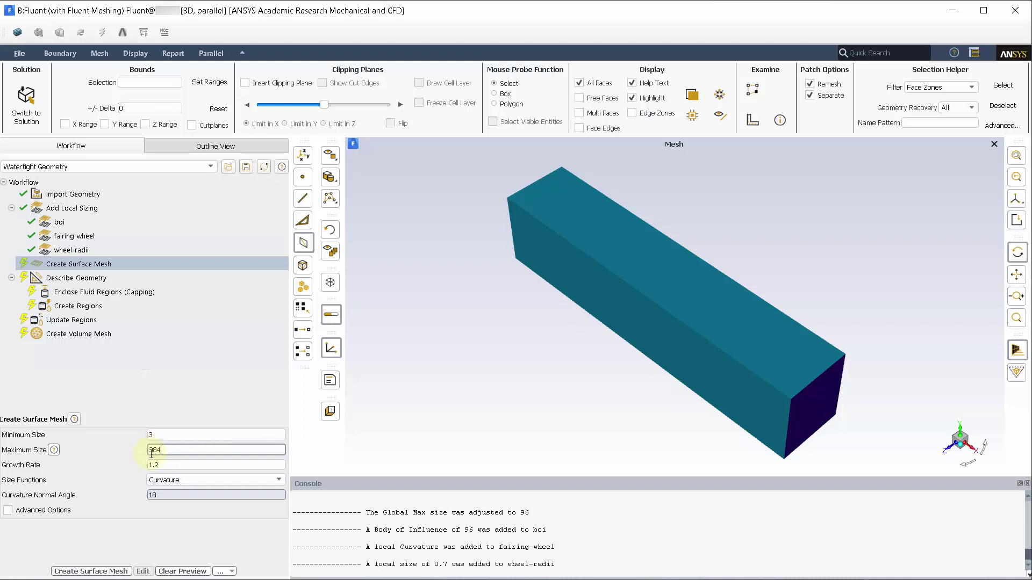
type("84")
left_click_drag(157, 494, 134, 497)
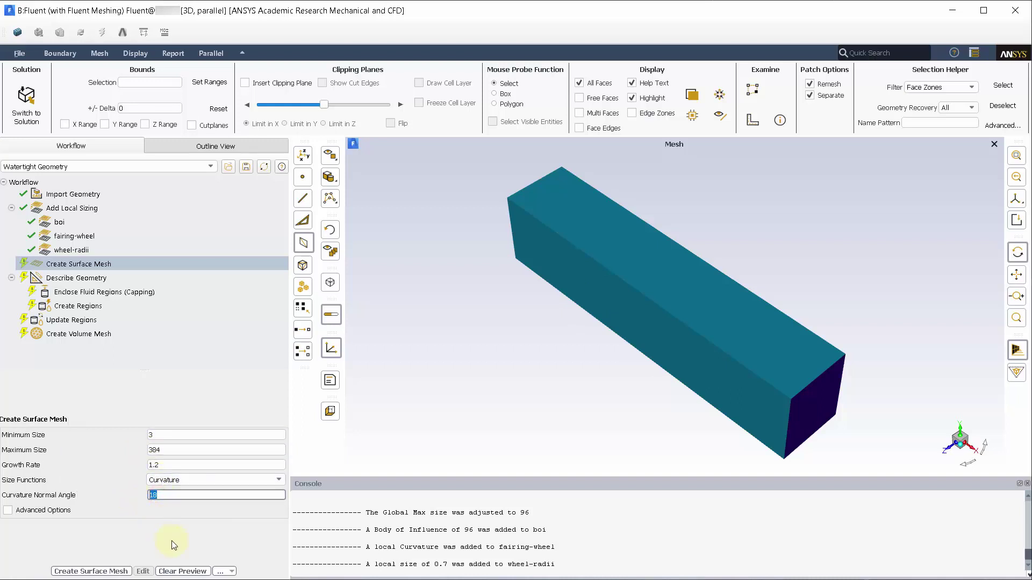
type("1")
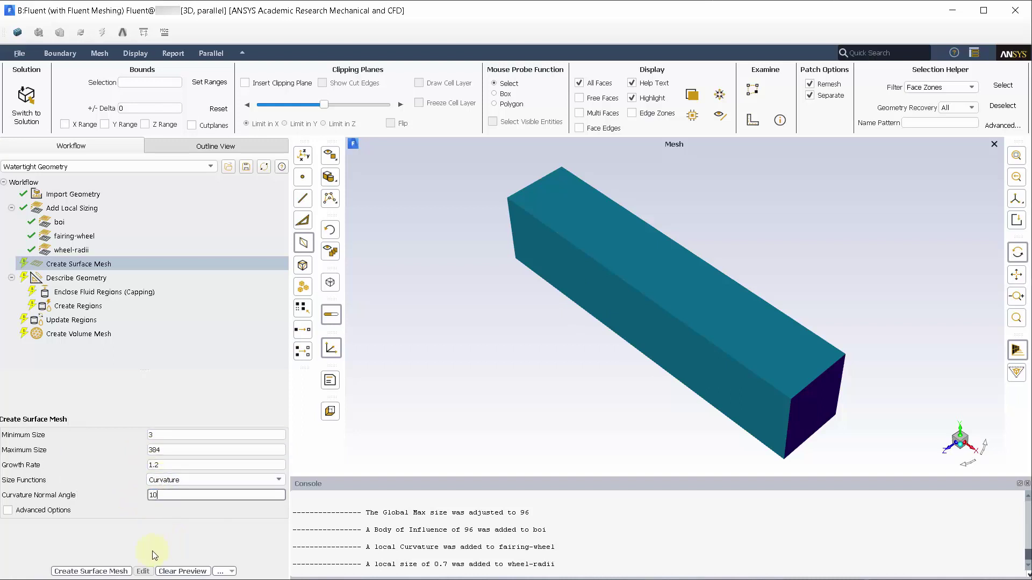
type("0")
Step: Generate the surface mesh and describe the geometry as fluid regions only, without voids
left_click(114, 571)
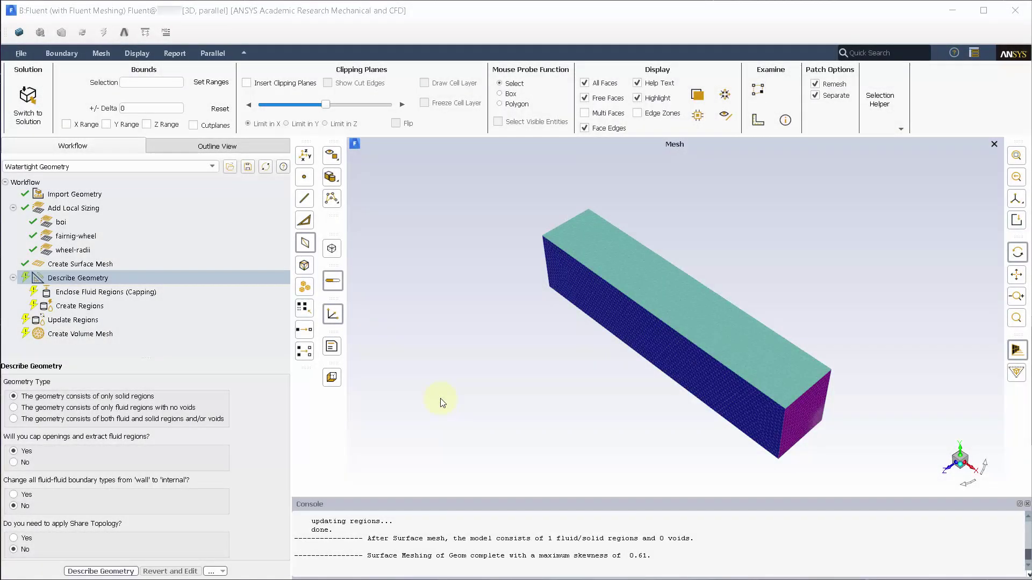
left_click(149, 408)
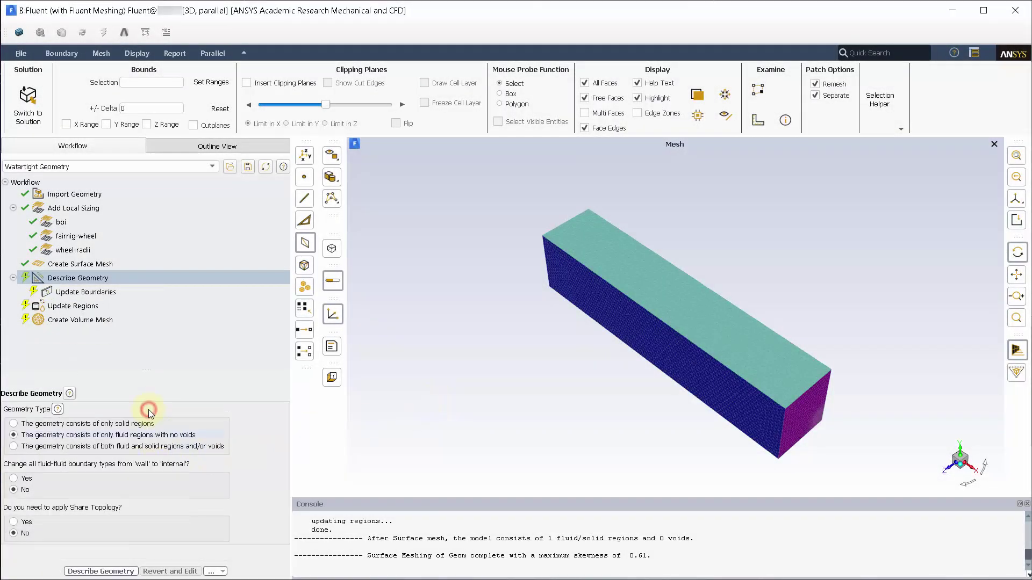
left_click(106, 571)
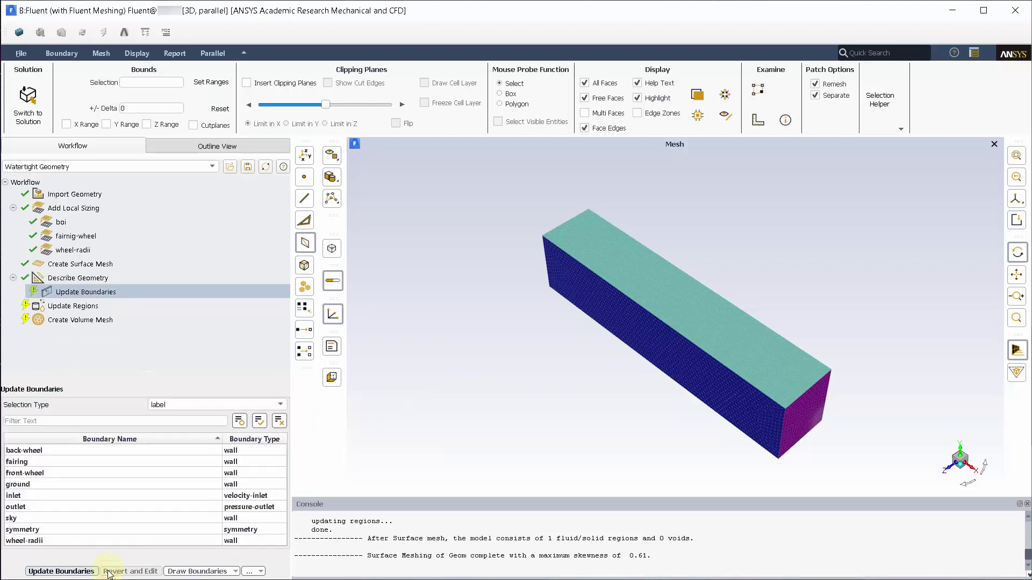
Step: Make the sky and ground boundaries symmetry, then update boundaries and regions
left_click(239, 519)
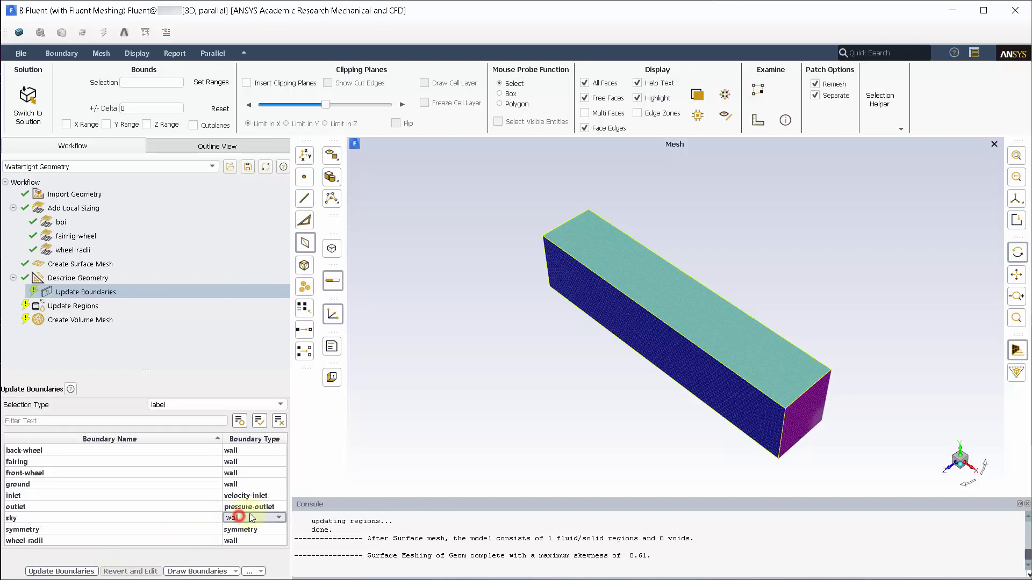
left_click(279, 518)
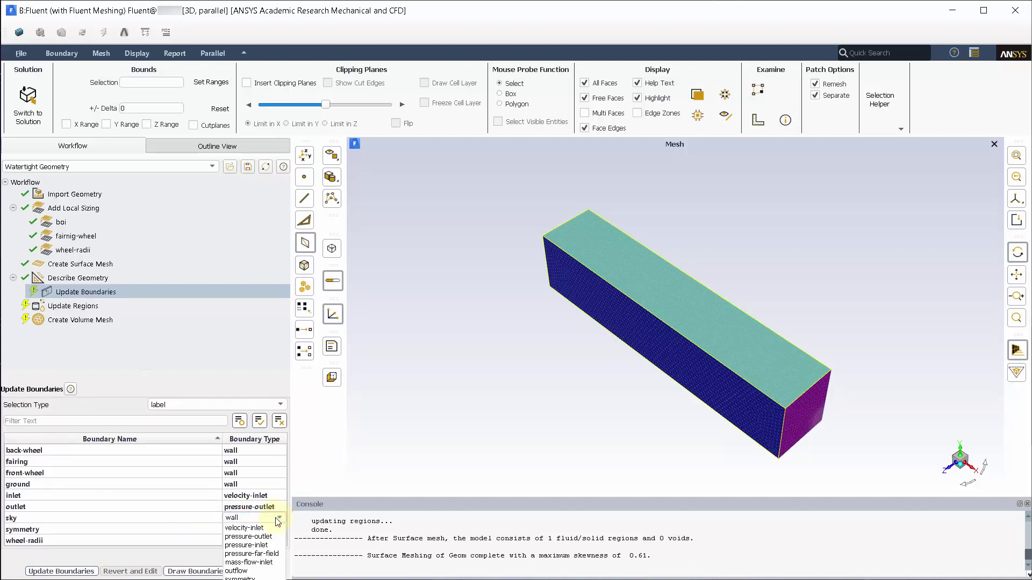
left_click(245, 576)
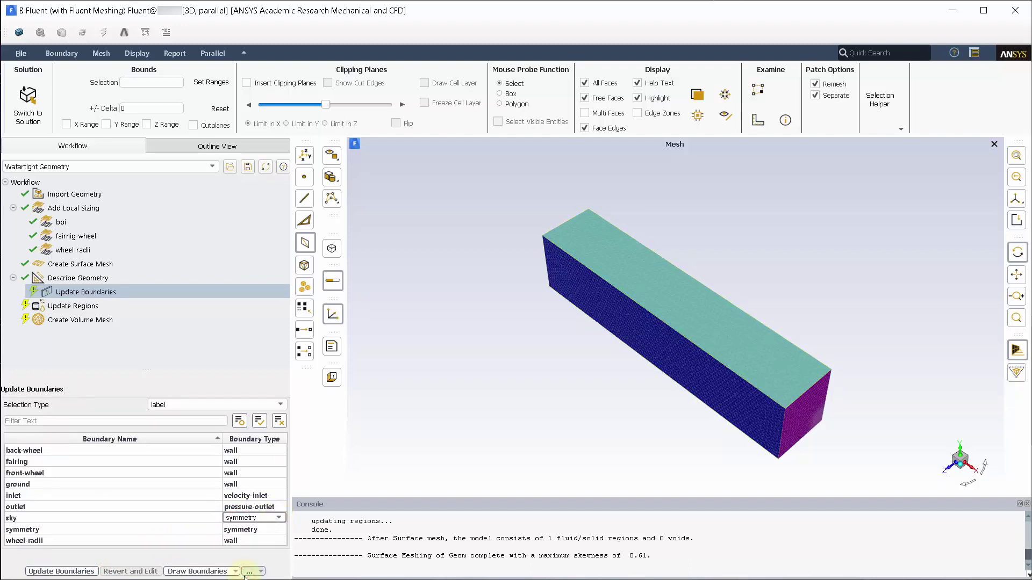
left_click(263, 484)
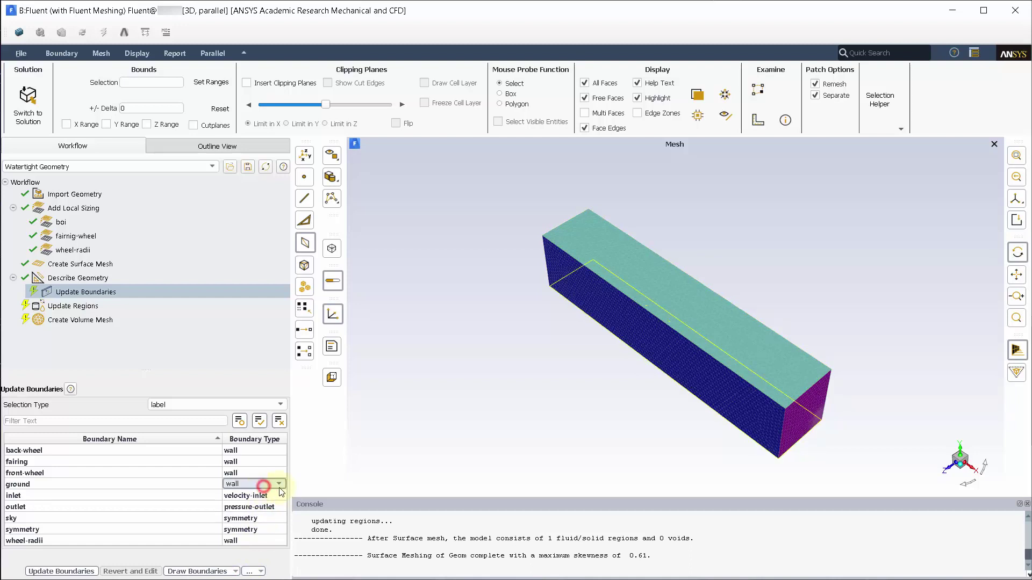
left_click(266, 484)
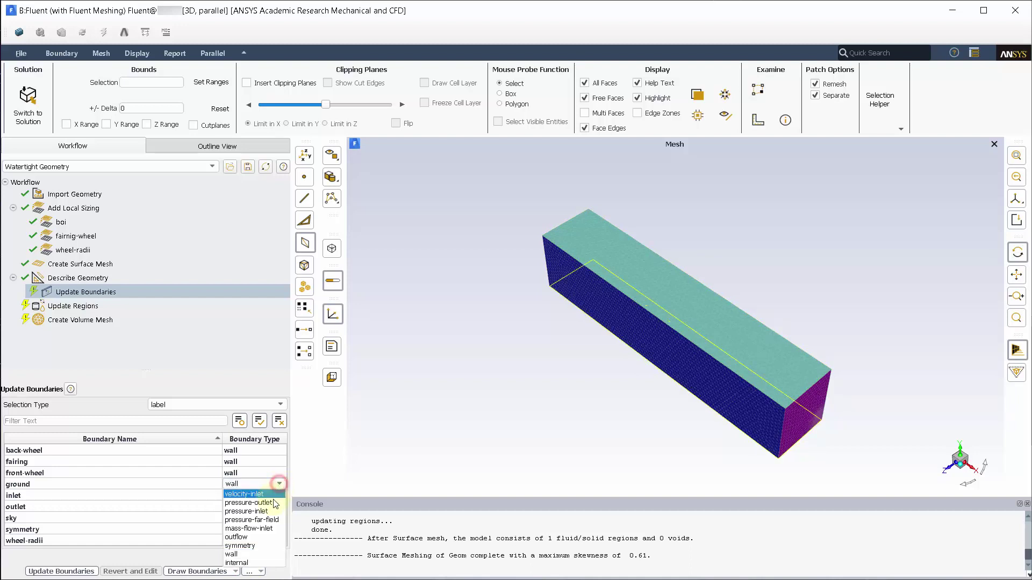
left_click(246, 545)
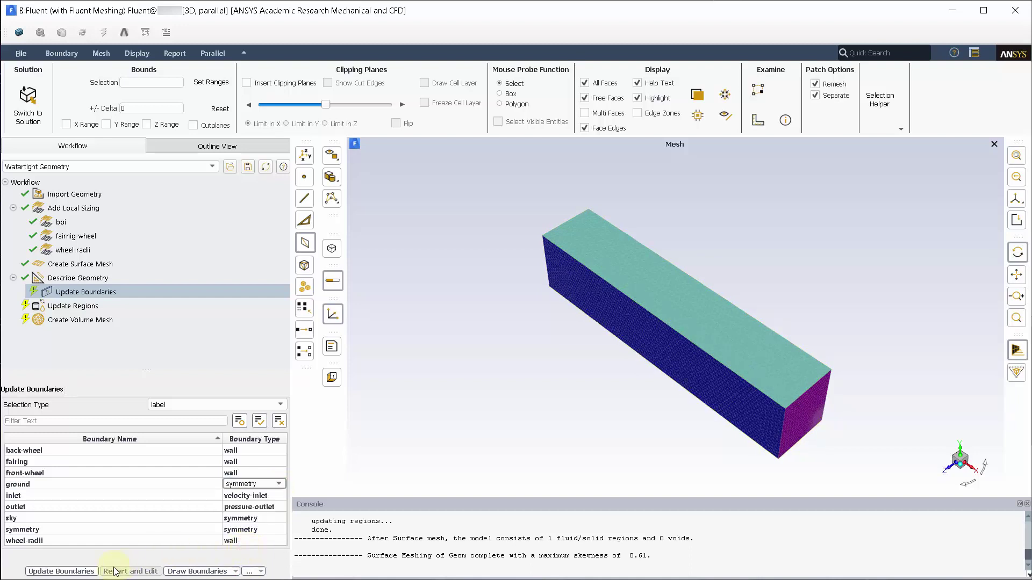
left_click(92, 571)
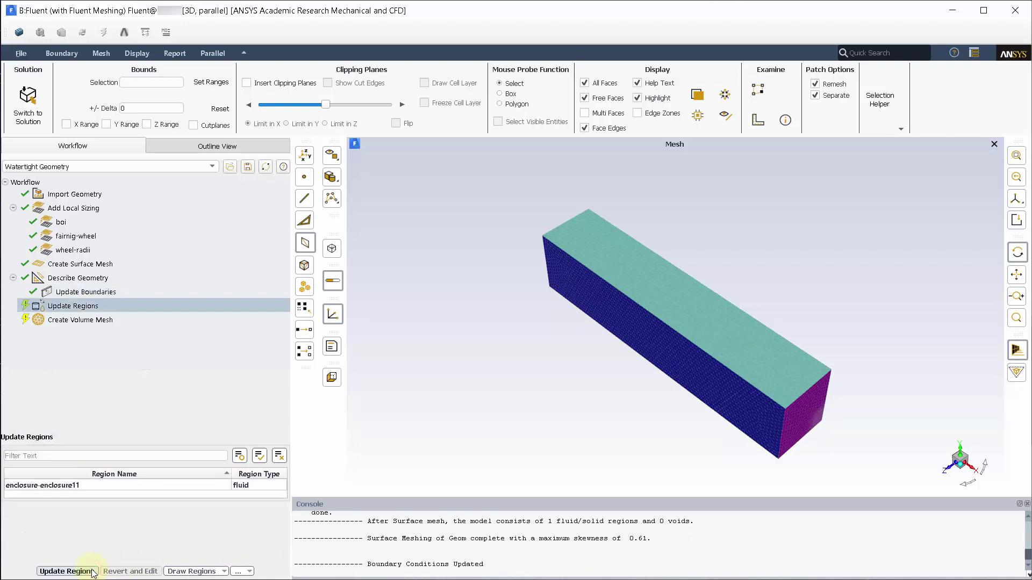
left_click(93, 571)
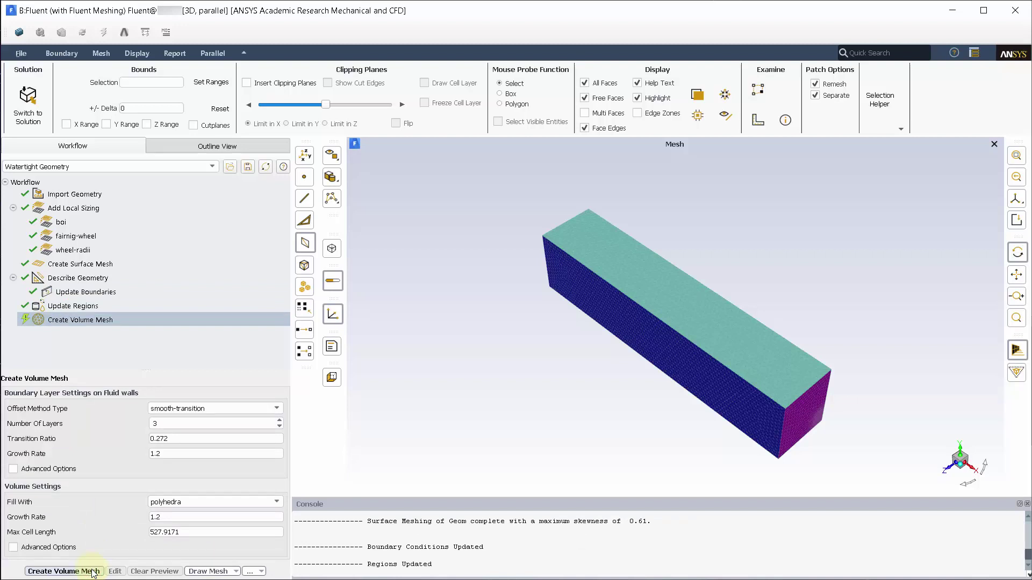
Step: Fill the volume with poly-hexcore cells, producing a 1,024,468-cell mesh
left_click(175, 501)
left_click(170, 538)
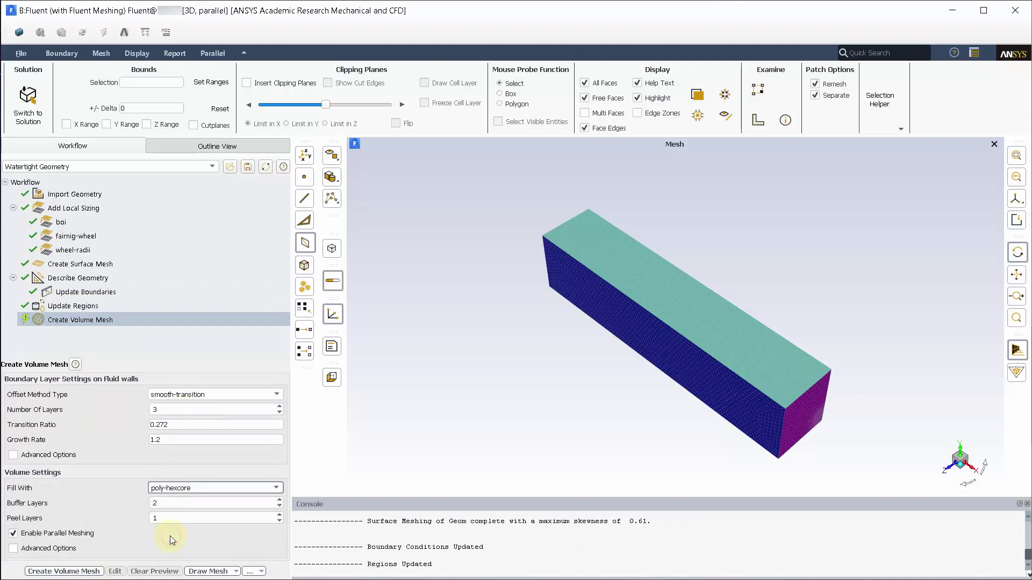
left_click(95, 571)
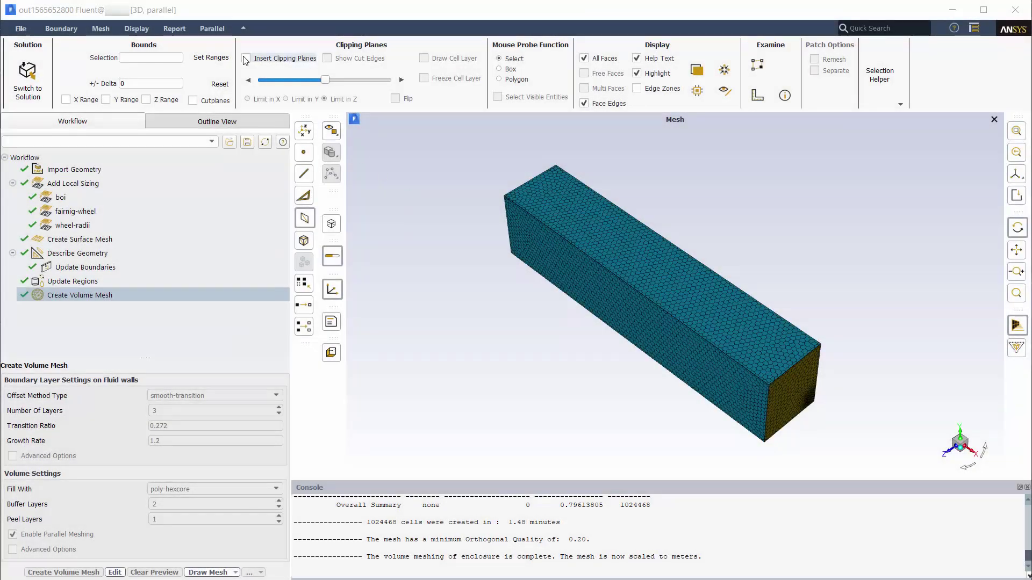
left_click(246, 59)
left_click_drag(659, 252, 732, 373)
scroll(581, 392, "up", 5)
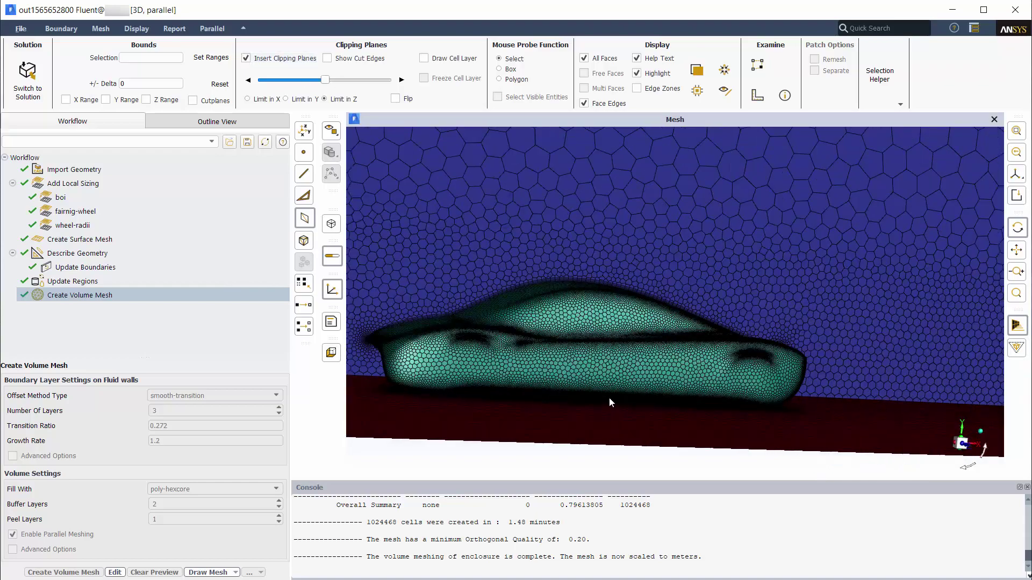
scroll(438, 385, "down", 3)
scroll(457, 399, "up", 10)
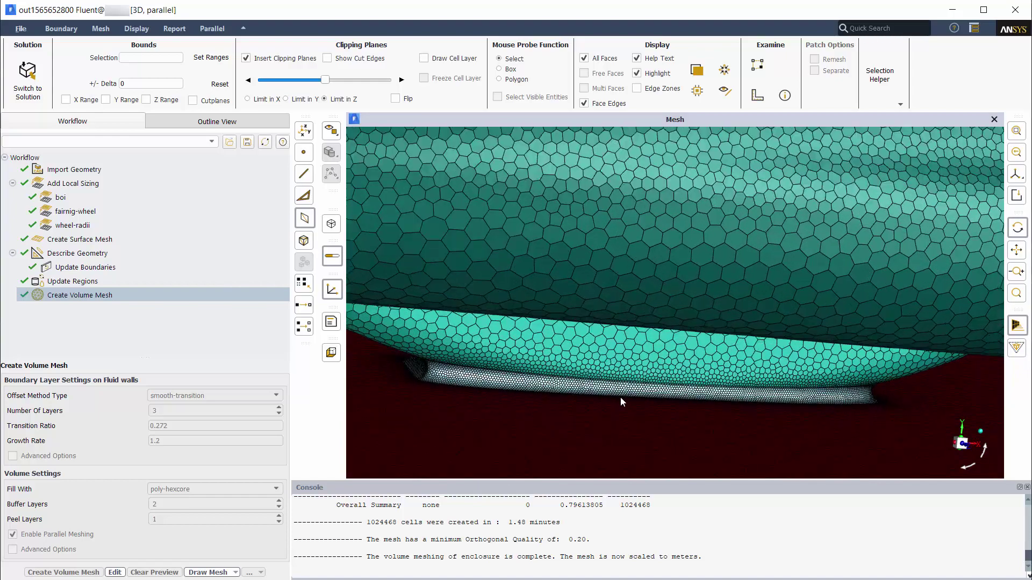
scroll(621, 376, "down", 10)
left_click_drag(625, 369, 667, 397)
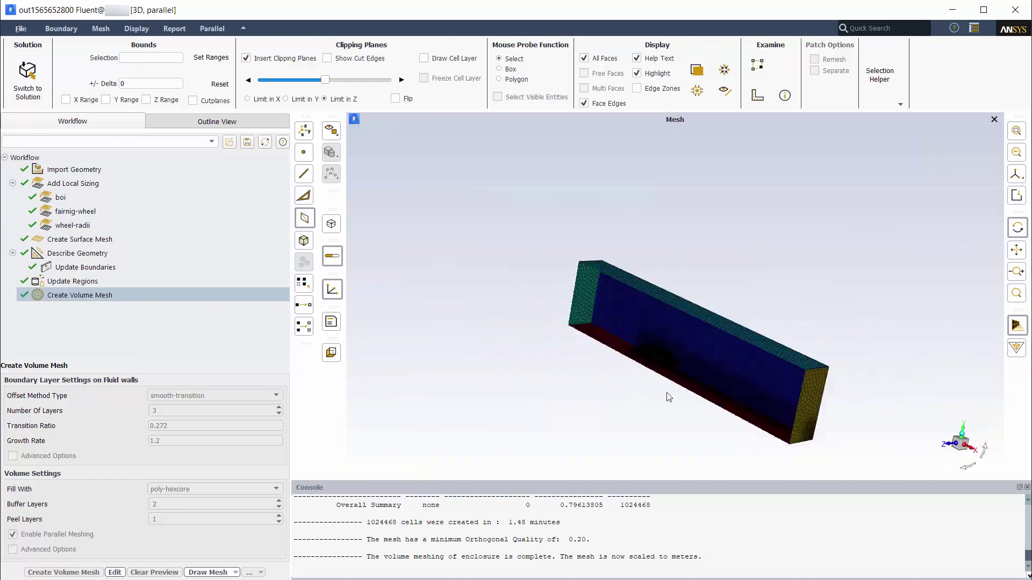
left_click(285, 99)
scroll(685, 403, "up", 5)
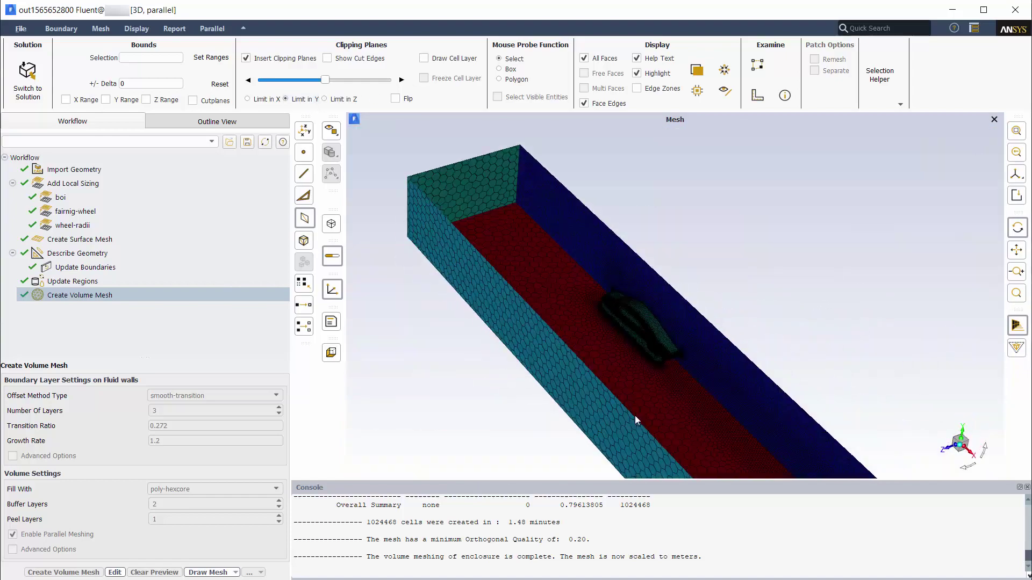
scroll(652, 340, "up", 5)
scroll(732, 389, "down", 6)
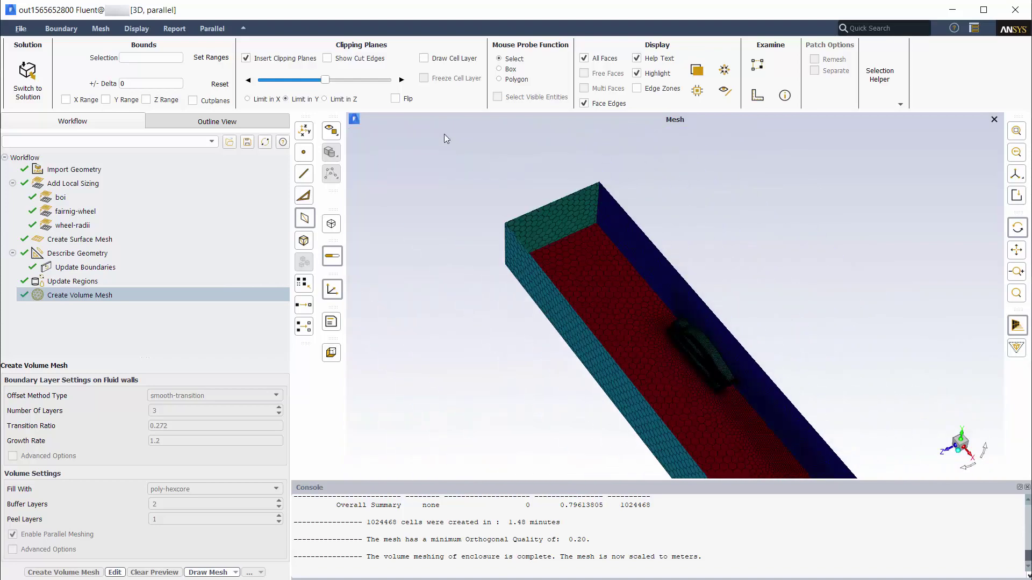
left_click(247, 99)
left_click(423, 58)
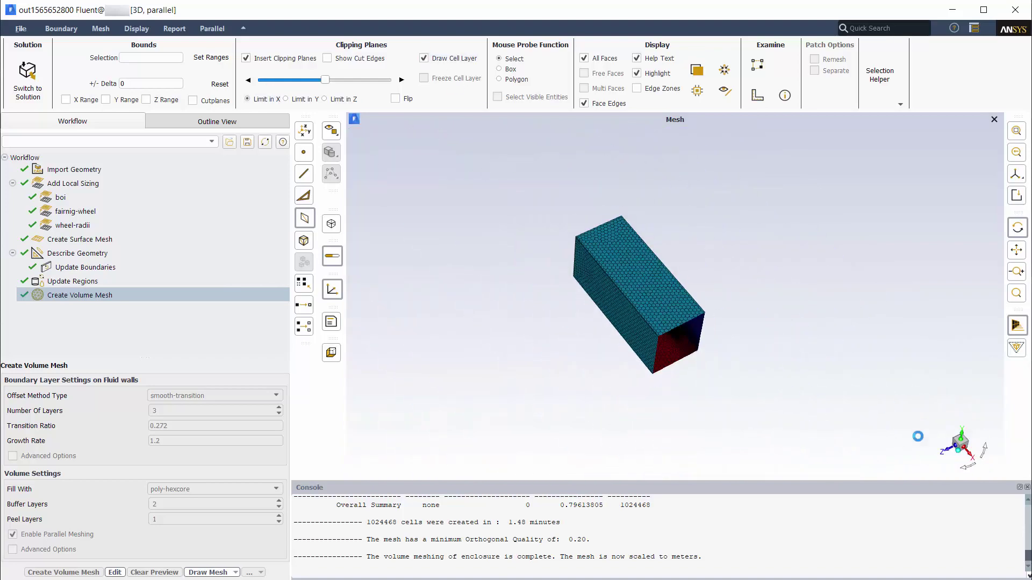
scroll(737, 337, "up", 3)
scroll(738, 337, "down", 5)
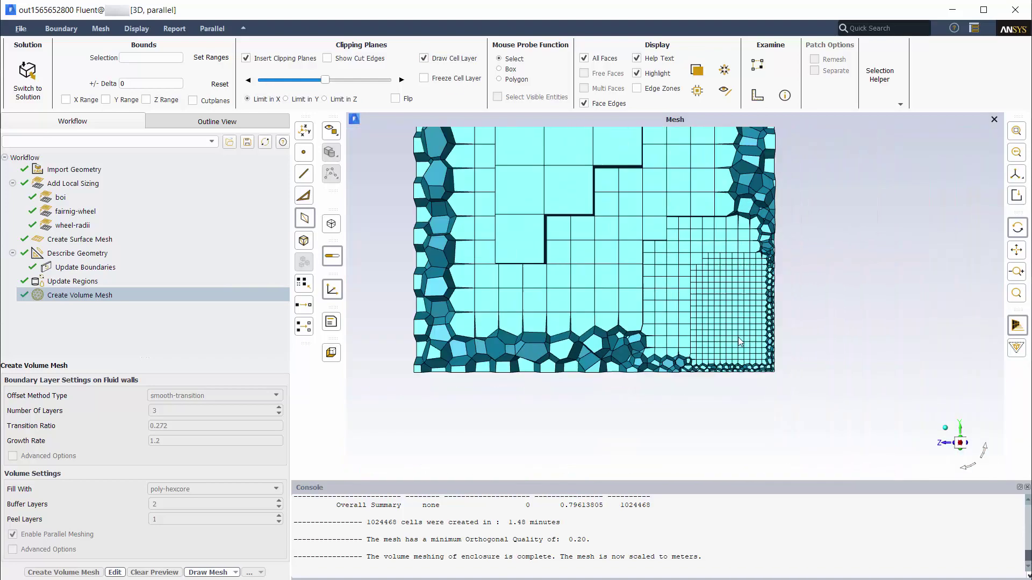
scroll(737, 337, "down", 4)
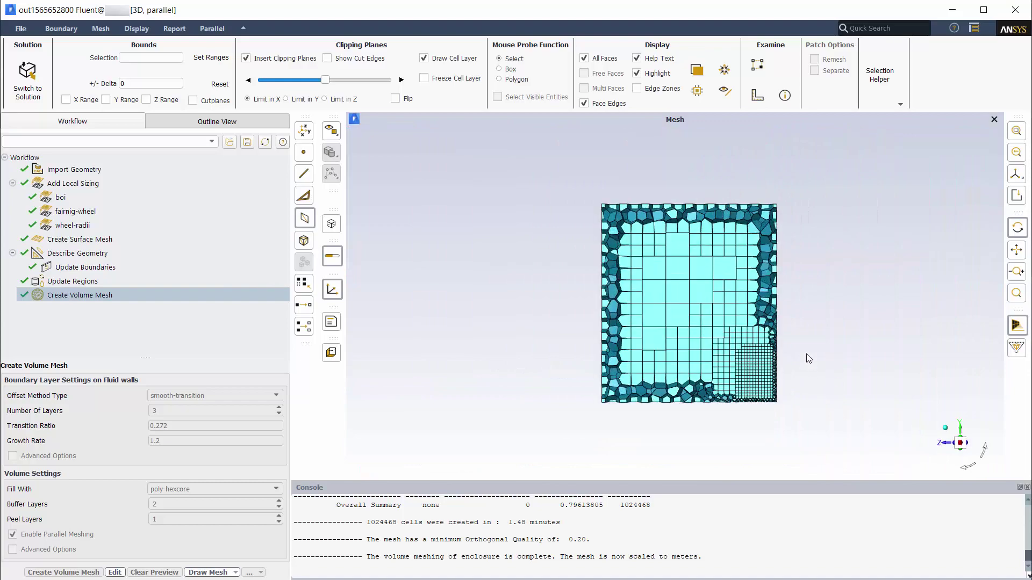
scroll(809, 359, "up", 1)
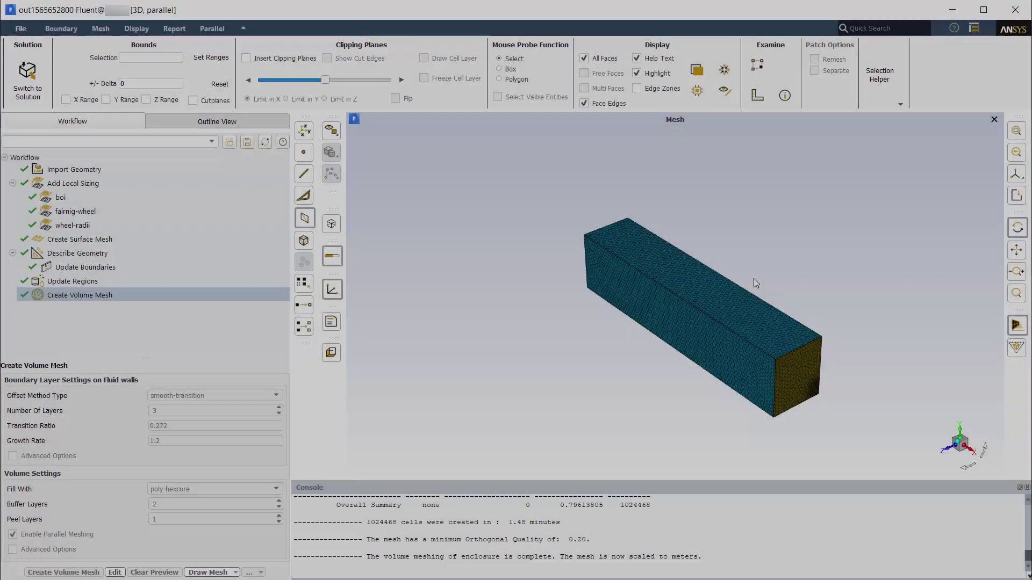